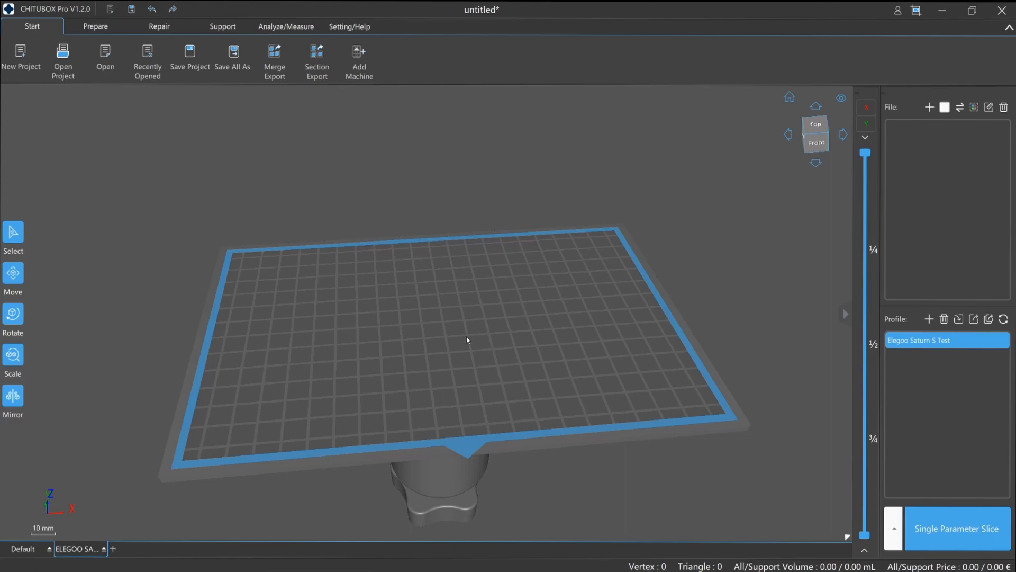
- Switch to File Explorer and open the outdated-medical-practitioners archive in the Khorne folder down to its STL files
mouse_move(467, 340)
right_mouse_down()
mouse_move(475, 344)
mouse_move(462, 342)
right_mouse_up()
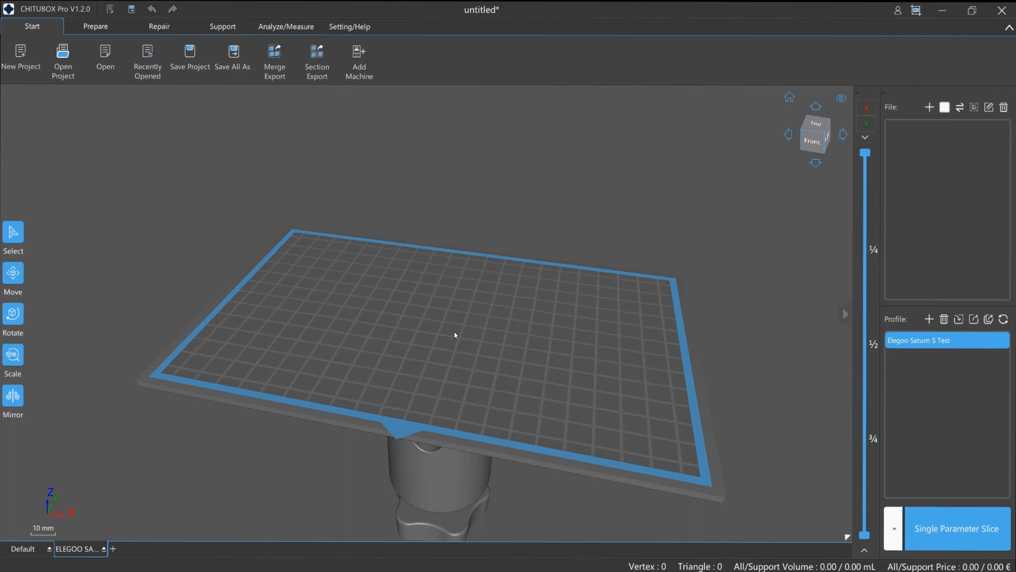
key("alt+Tab")
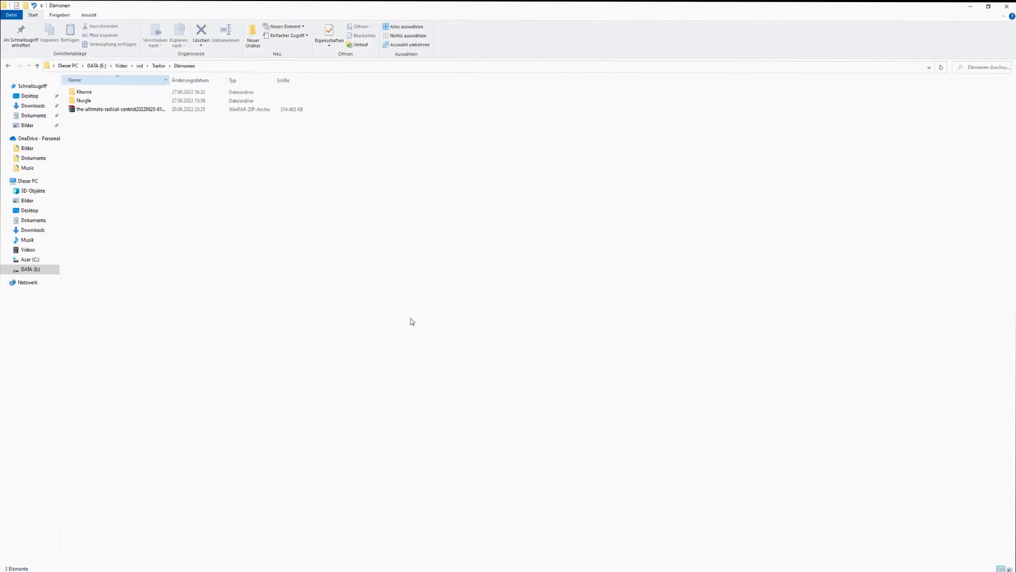
double_click(94, 95)
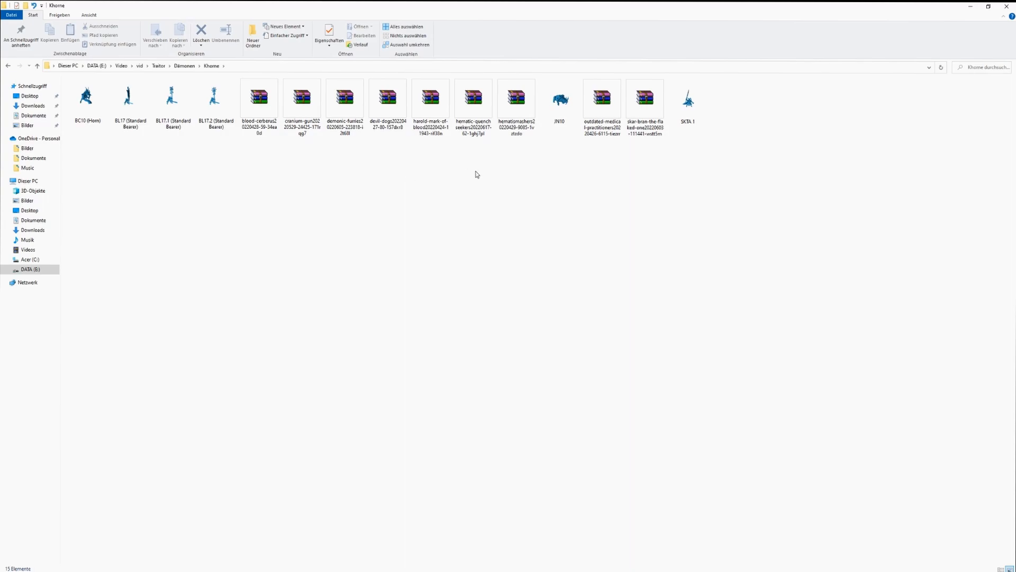
left_click(609, 133)
double_click(608, 133)
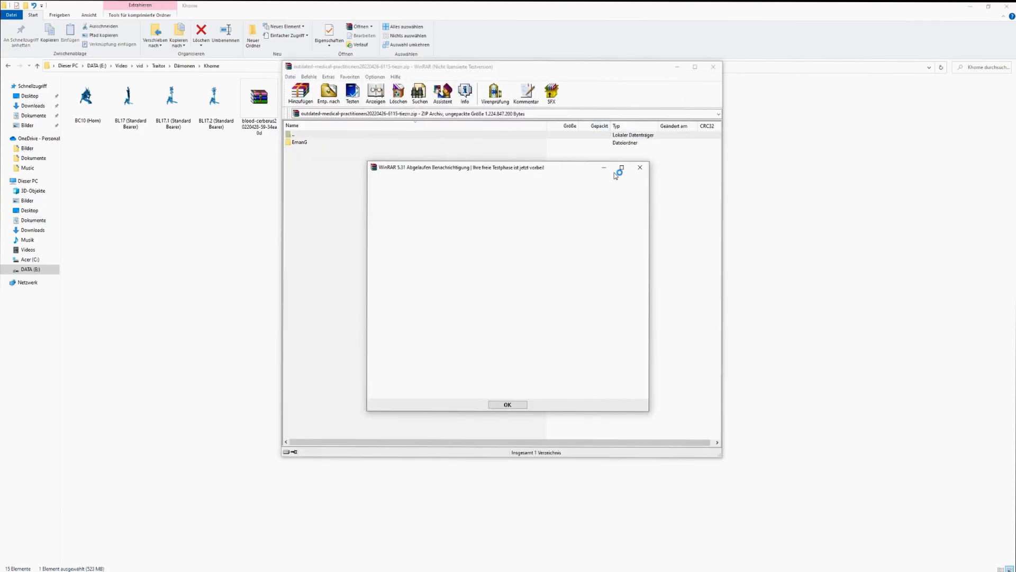
key("Escape")
double_click(306, 143)
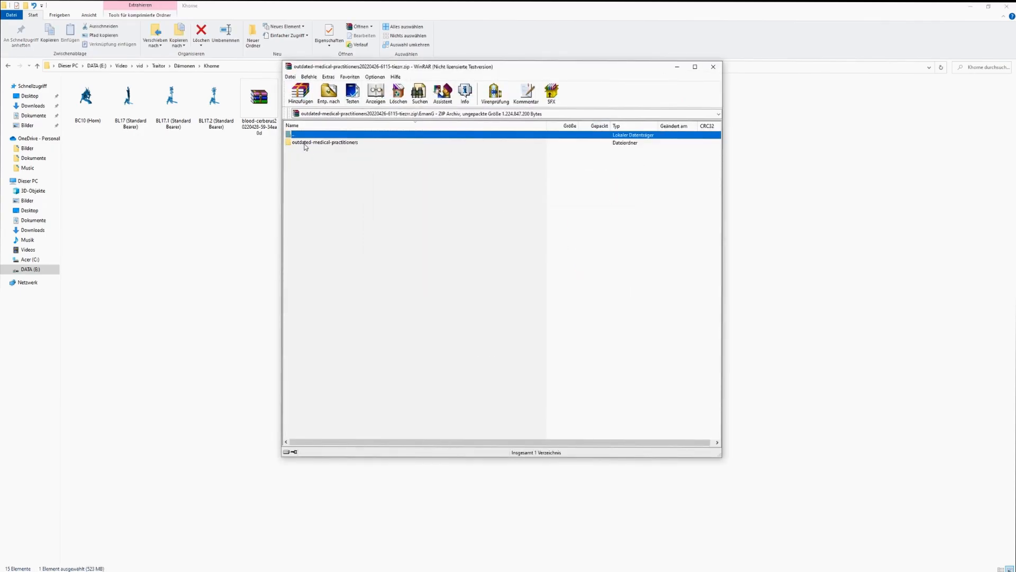
double_click(306, 143)
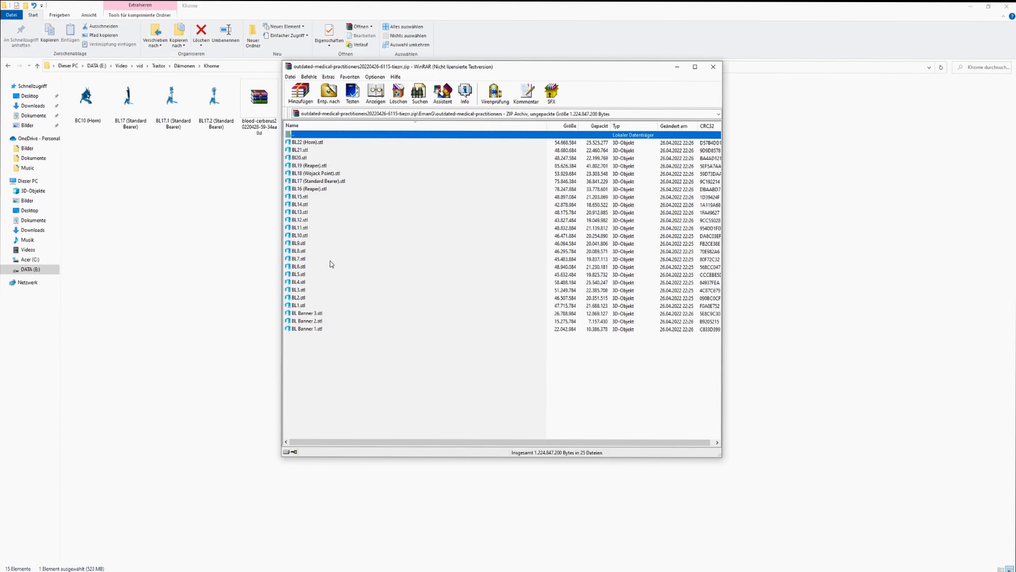
- Load BL1.stl through BL16 (Reaper).stl plus BL19 (Reaper).stl from the archive into CHITUBOX
left_click(307, 306)
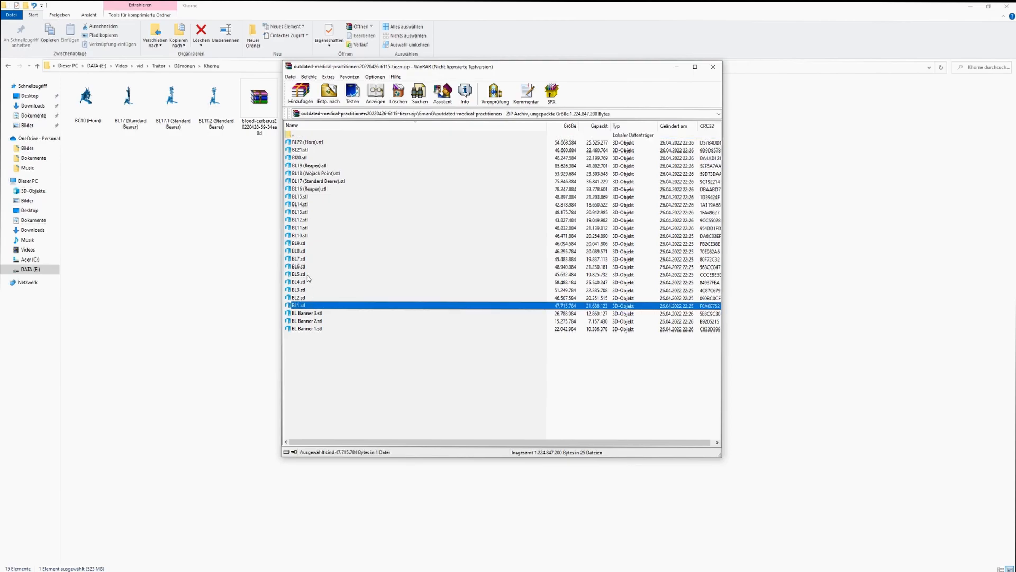
left_click(306, 197, "shift")
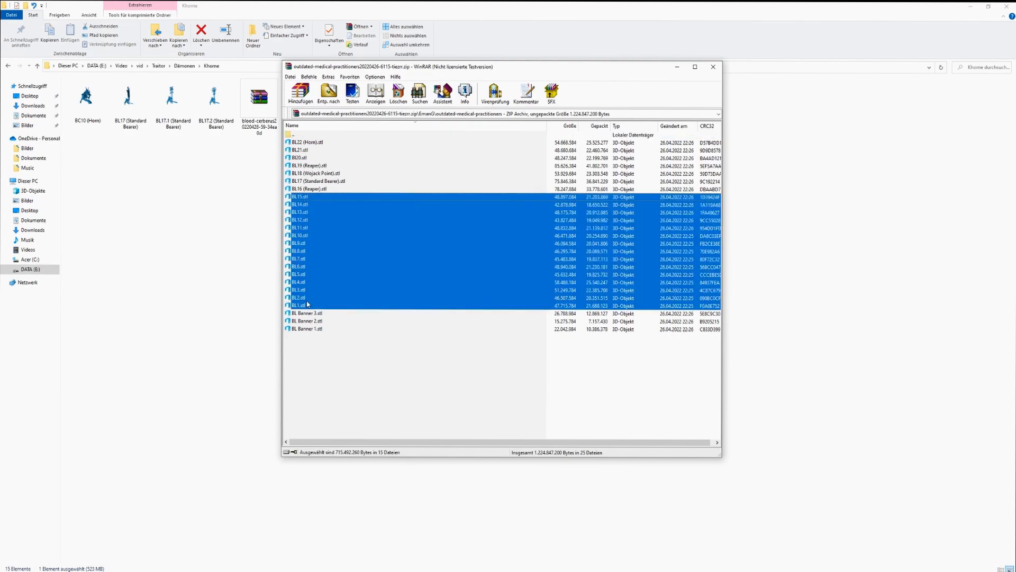
left_click(315, 189, "shift")
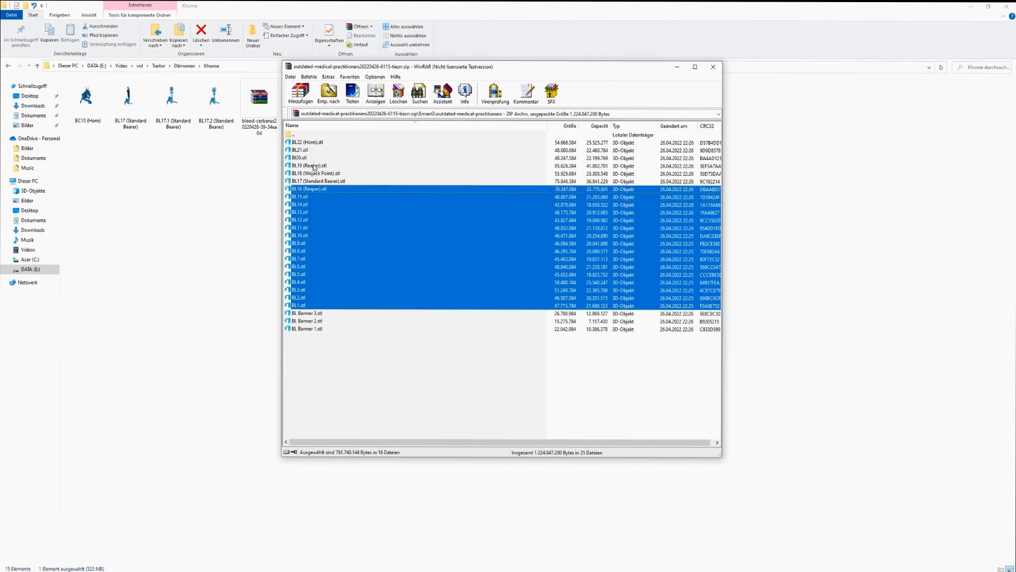
left_click(314, 165, "ctrl")
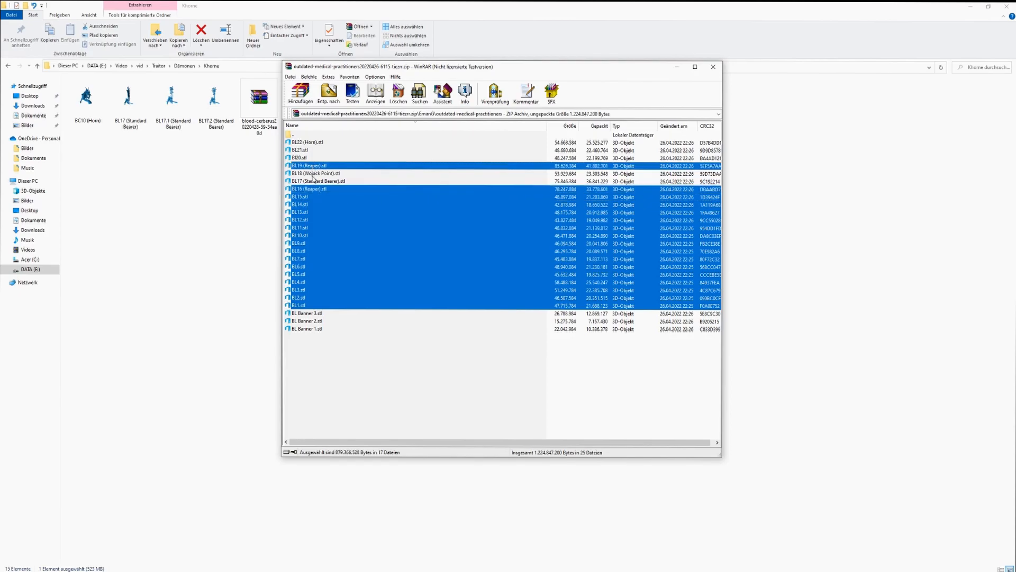
left_click_drag(310, 212, 336, 242)
key("alt+Tab")
key("alt+Tab")
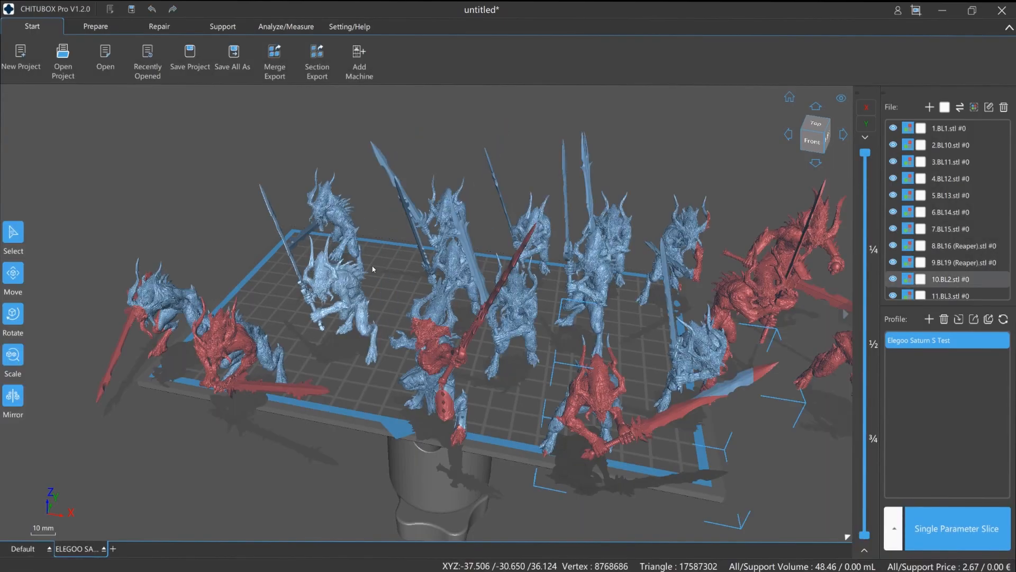
- Move the BL16 (Reaper) model from the plate's front edge to its rear-left area
mouse_move(381, 257)
right_mouse_down()
mouse_move(389, 264)
mouse_move(395, 253)
mouse_move(365, 258)
right_mouse_up()
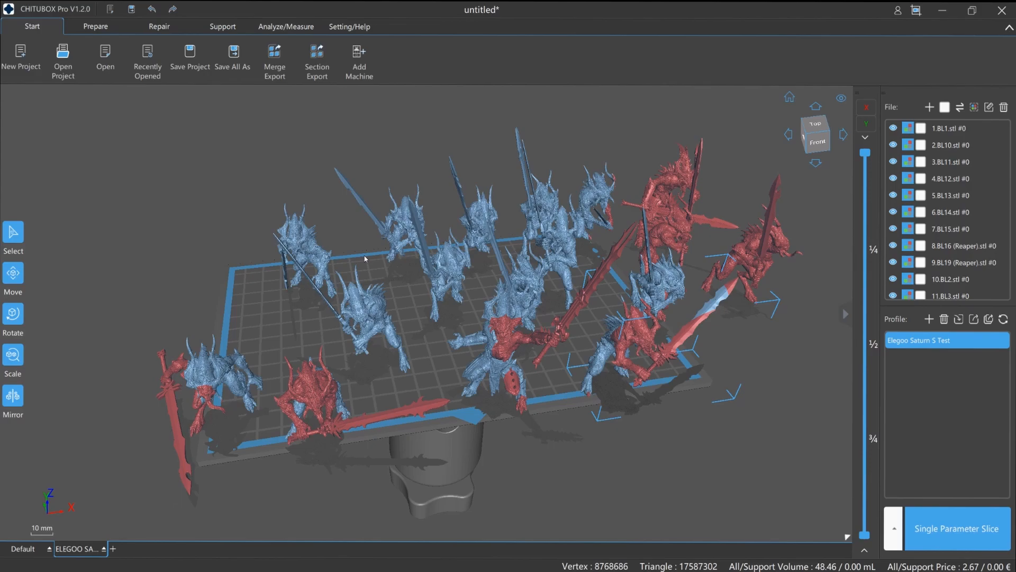
left_click(442, 356)
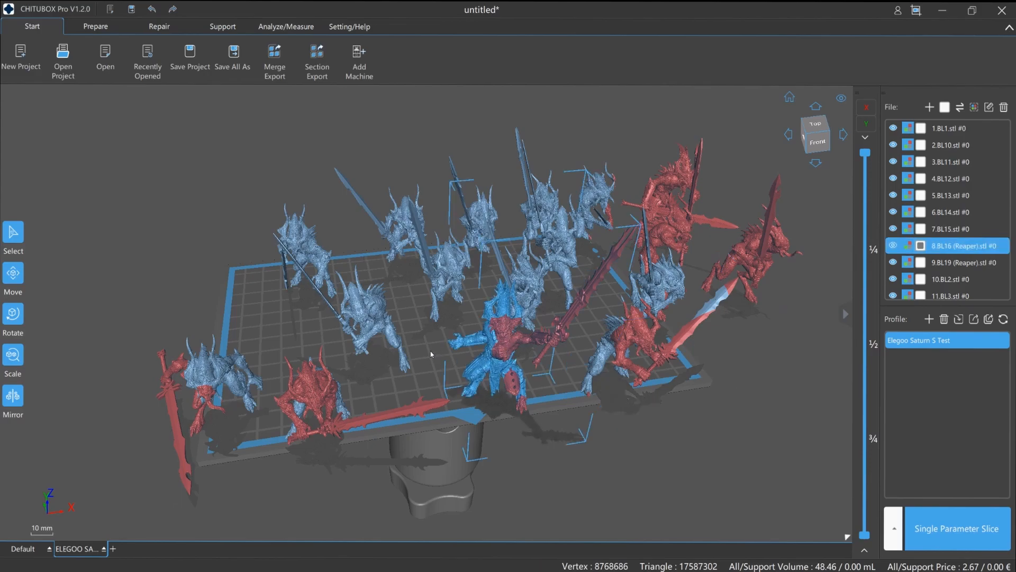
mouse_move(424, 337)
right_mouse_down()
mouse_move(406, 332)
mouse_move(421, 344)
right_mouse_up()
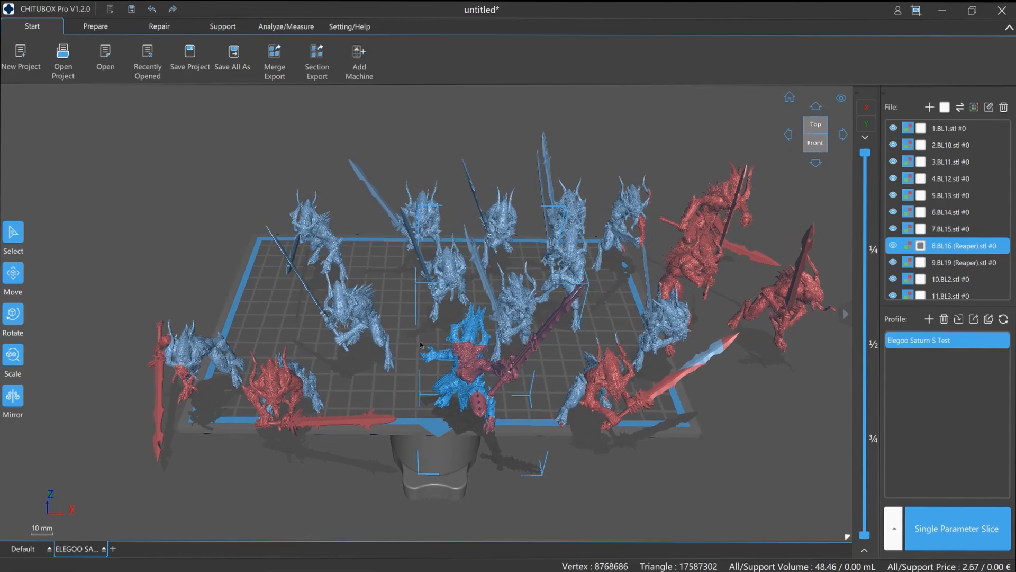
left_click_drag(462, 378, 195, 278)
left_click(497, 377)
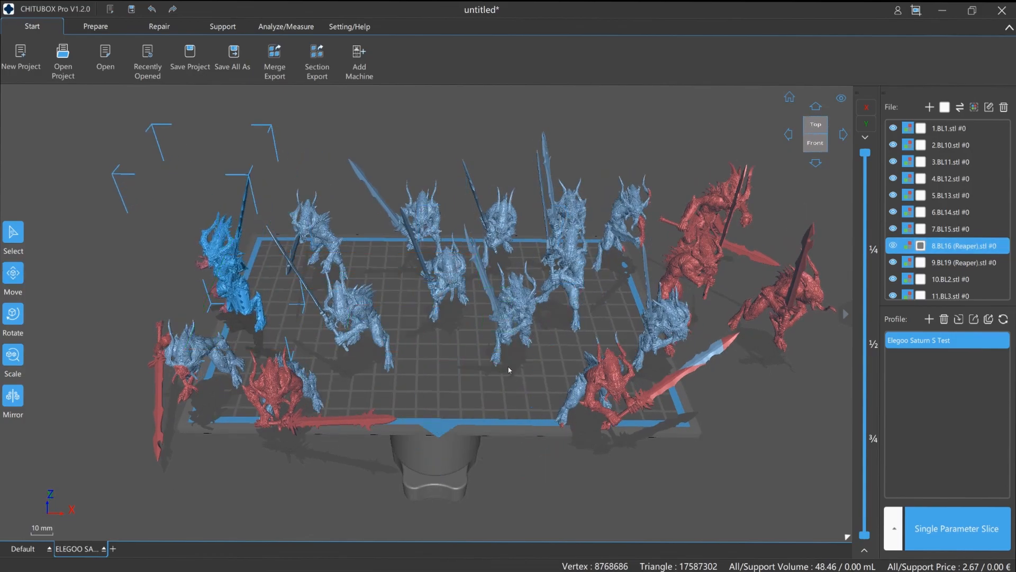
- Pull the BL19 (Reaper) model out to the plate's front edge and delete it
right_click_drag(740, 322, 695, 292)
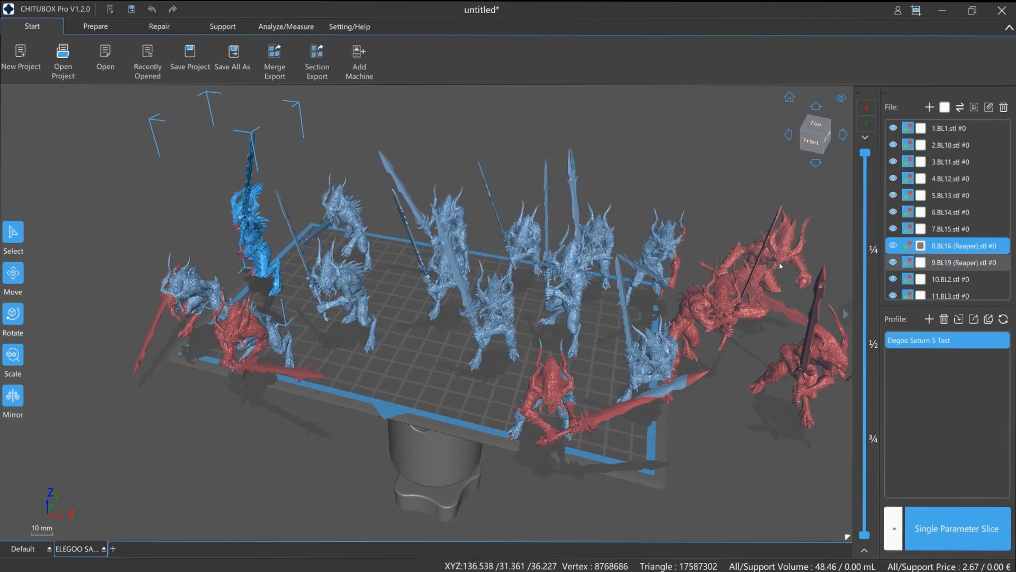
left_click_drag(780, 262, 397, 348)
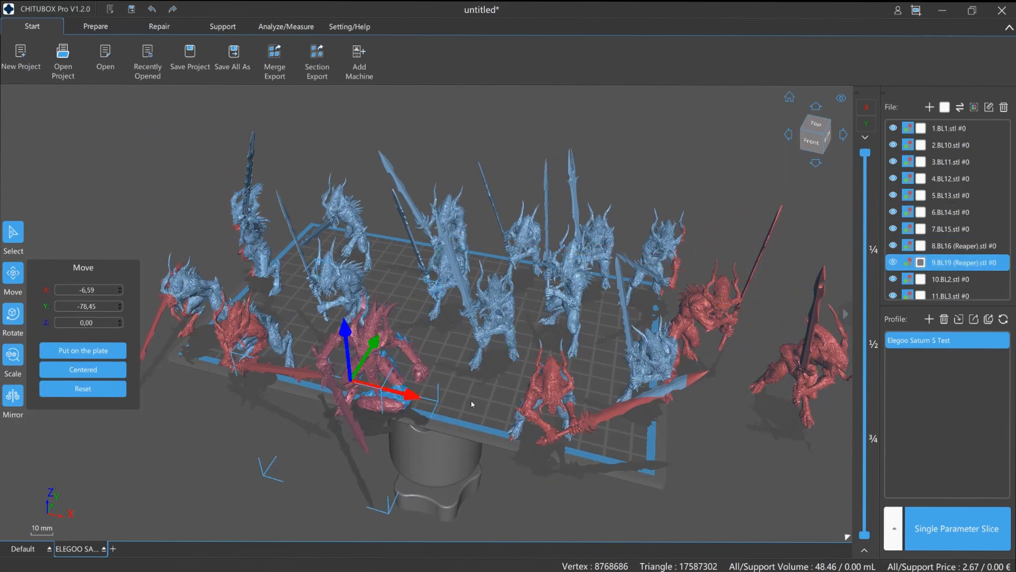
right_click_drag(443, 396, 403, 379)
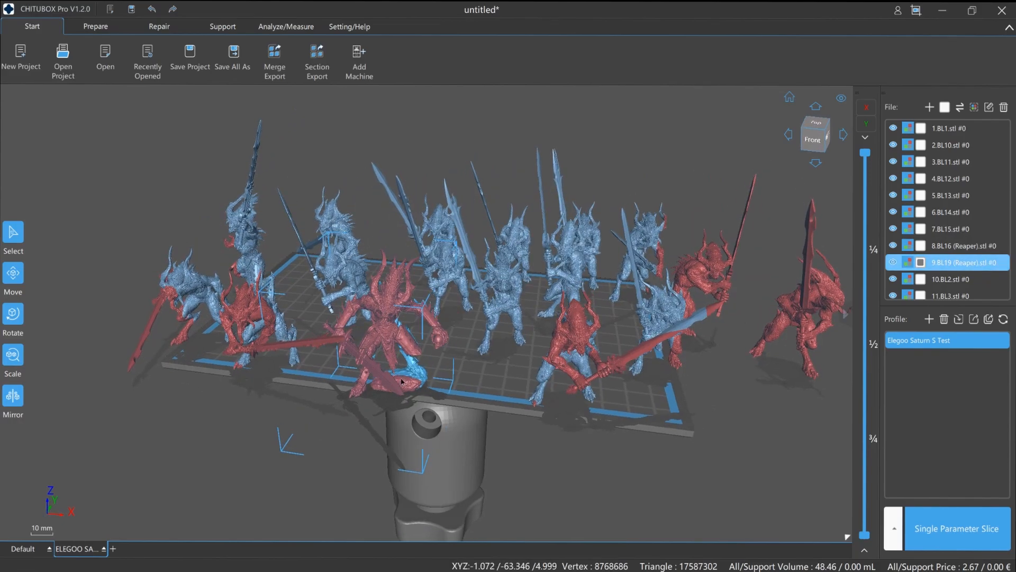
left_click_drag(401, 379, 407, 380)
key("Delete")
mouse_move(407, 380)
right_mouse_down()
mouse_move(421, 393)
mouse_move(439, 389)
mouse_move(411, 360)
right_mouse_up()
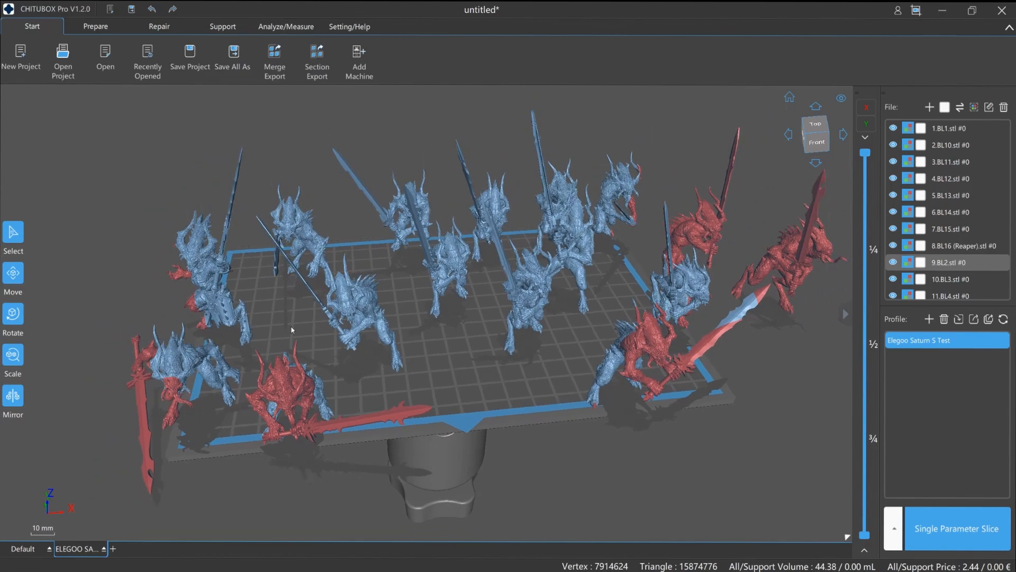
- Try a Y mirror on BL16 (Reaper), and mirror the model along X so its sword points over the plate's left side
left_click_drag(235, 302, 263, 300)
right_click_drag(160, 259, 157, 236)
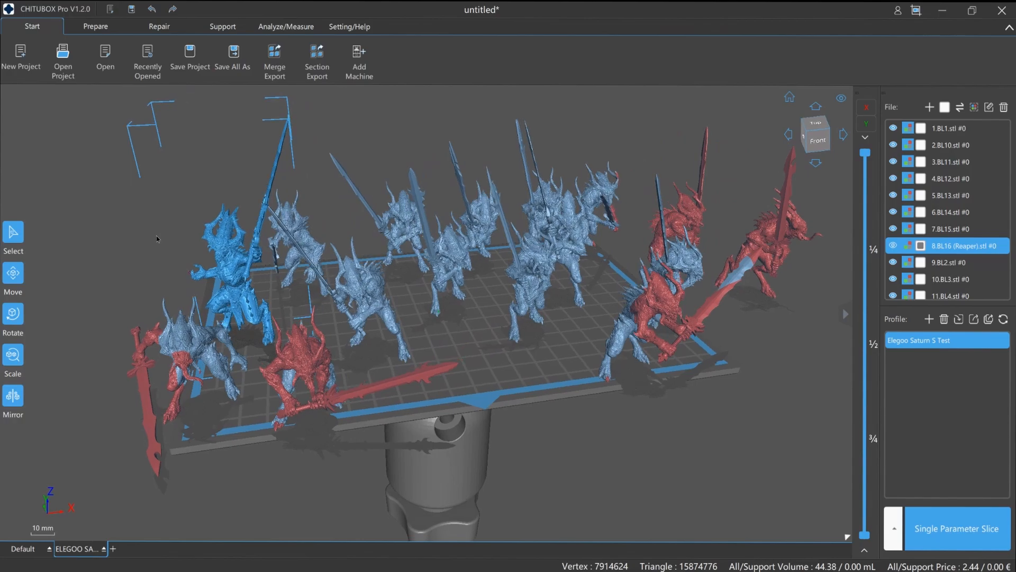
left_click(15, 358)
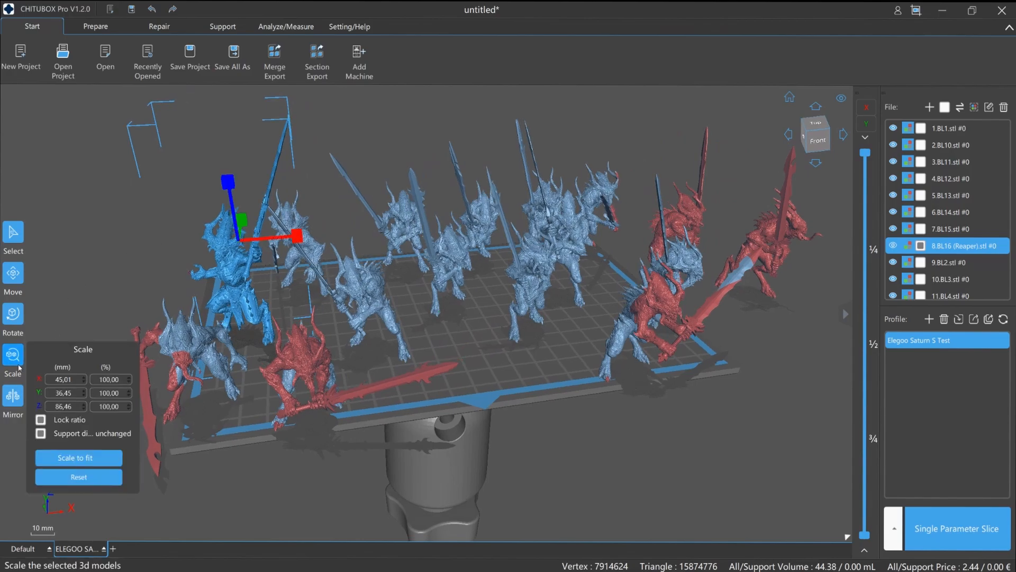
left_click(13, 397)
left_click(60, 432)
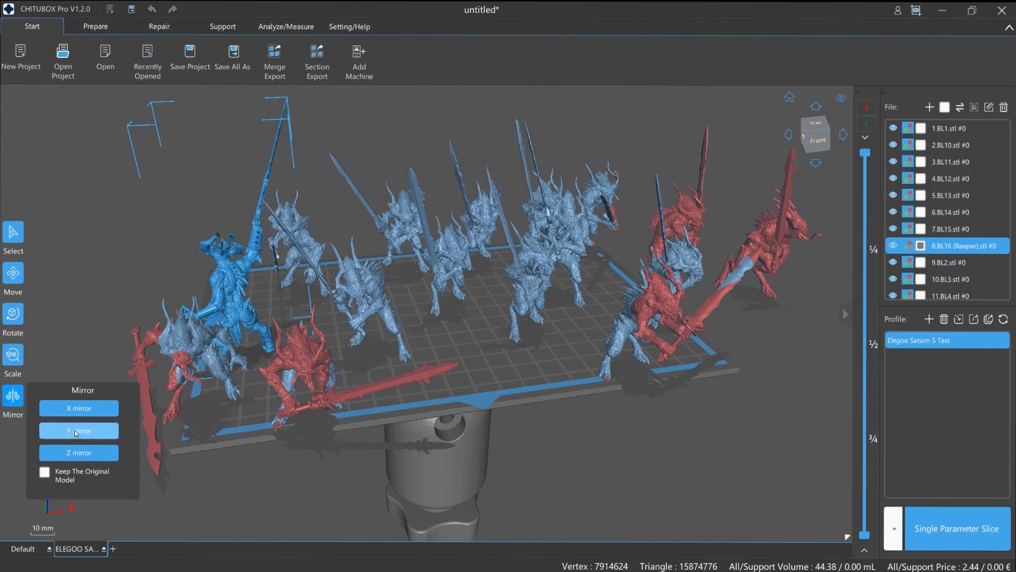
left_click(74, 412)
- Reposition BL16 (Reaper) and the models near it on the plate's left side, placing BL3 at about X -58, Y -60
left_click_drag(117, 259, 234, 250)
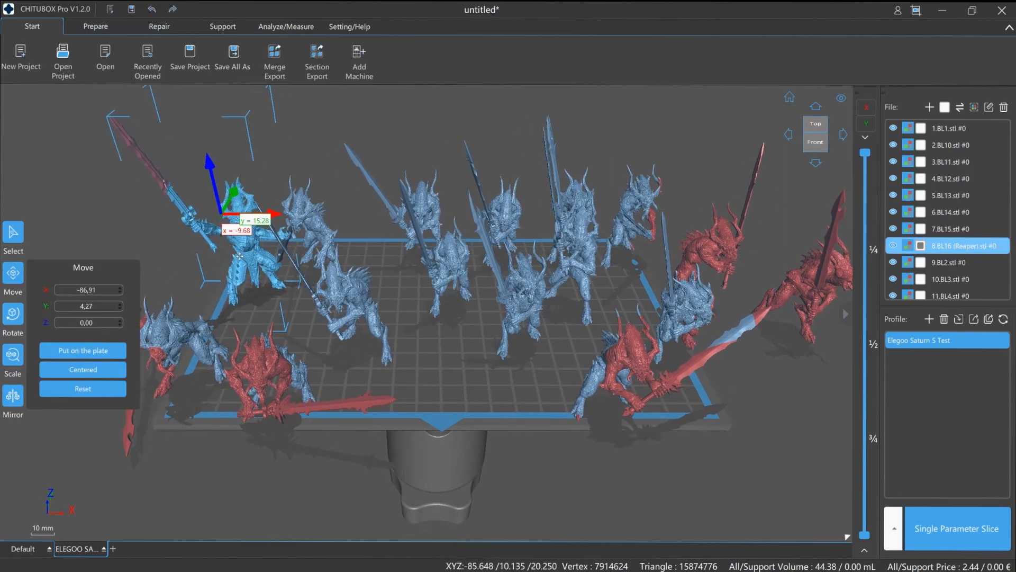
left_click(337, 247)
left_click_drag(315, 217, 385, 220)
left_click_drag(364, 296, 355, 302)
mouse_move(251, 377)
middle_mouse_down()
mouse_move(308, 378)
mouse_move(250, 363)
middle_mouse_up()
left_click(308, 379)
left_click_drag(154, 355, 259, 361)
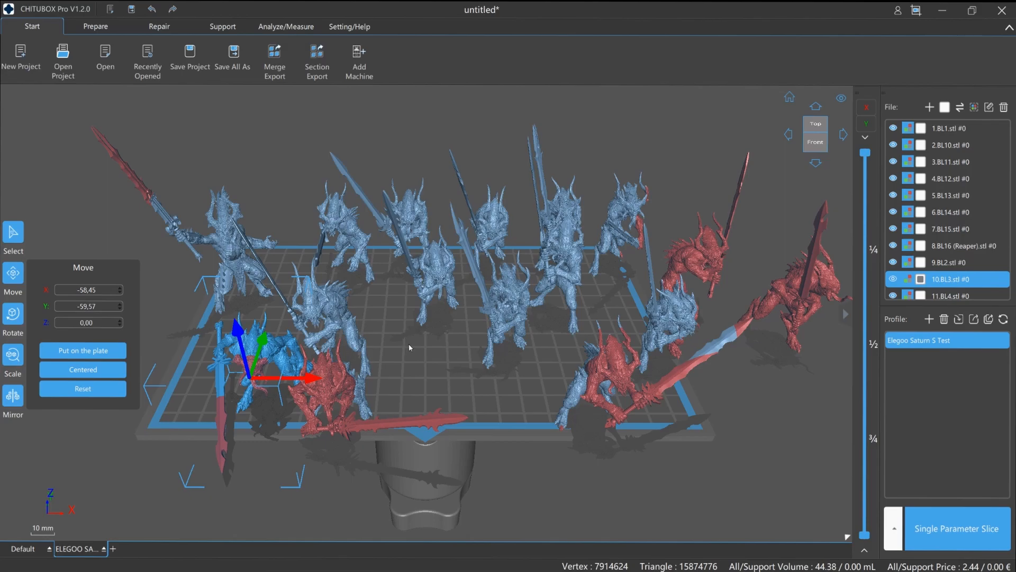
- Move the middle and right-hand models toward the front and right of the plate, clearing its rear area
left_click_drag(439, 269, 462, 390)
left_click_drag(411, 209, 438, 327)
left_click_drag(520, 316, 522, 376)
left_click_drag(671, 317, 591, 350)
left_click_drag(572, 250, 561, 280)
left_click_drag(491, 227, 492, 291)
left_click_drag(626, 225, 605, 291)
left_click_drag(685, 291, 649, 347)
left_click_drag(802, 291, 712, 324)
- Line up BL16 (Reaper) and four sword-bearing models in a row along the plate's rear edge
left_click_drag(234, 251, 290, 218)
right_click_drag(356, 180, 460, 234)
middle_click_drag(460, 234, 471, 233)
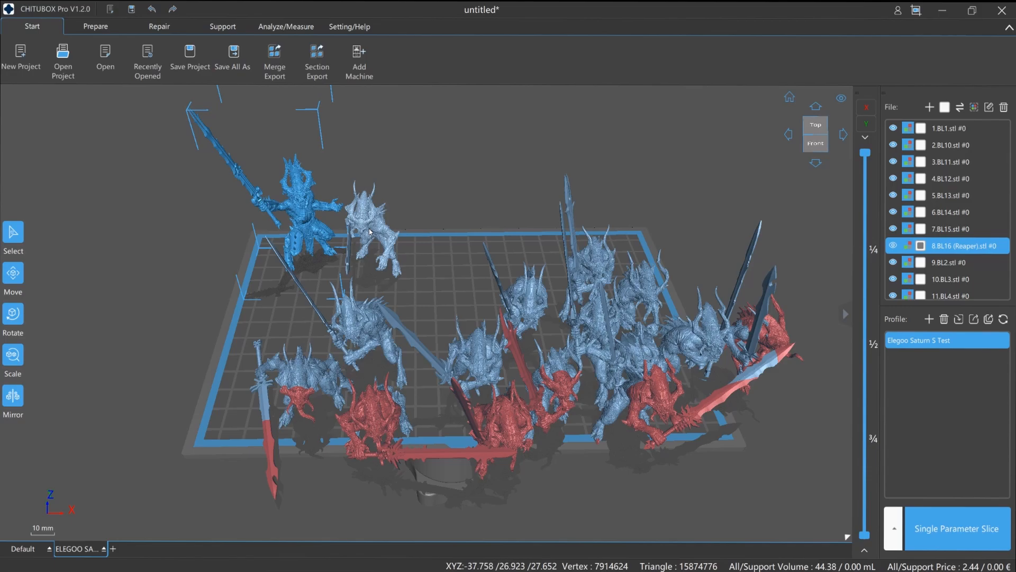
left_click(378, 225)
left_click_drag(378, 225, 468, 220)
left_click_drag(530, 288, 524, 214)
left_click_drag(604, 276, 584, 223)
- Shift the front models toward the plate's left side, placing BL15 at about X 4, Y -46
right_click_drag(514, 300, 547, 284)
left_click_drag(335, 398, 280, 392)
left_click_drag(388, 411, 288, 401)
left_click_drag(493, 343, 399, 365)
left_click_drag(543, 393, 441, 381)
left_click_drag(572, 381, 497, 367)
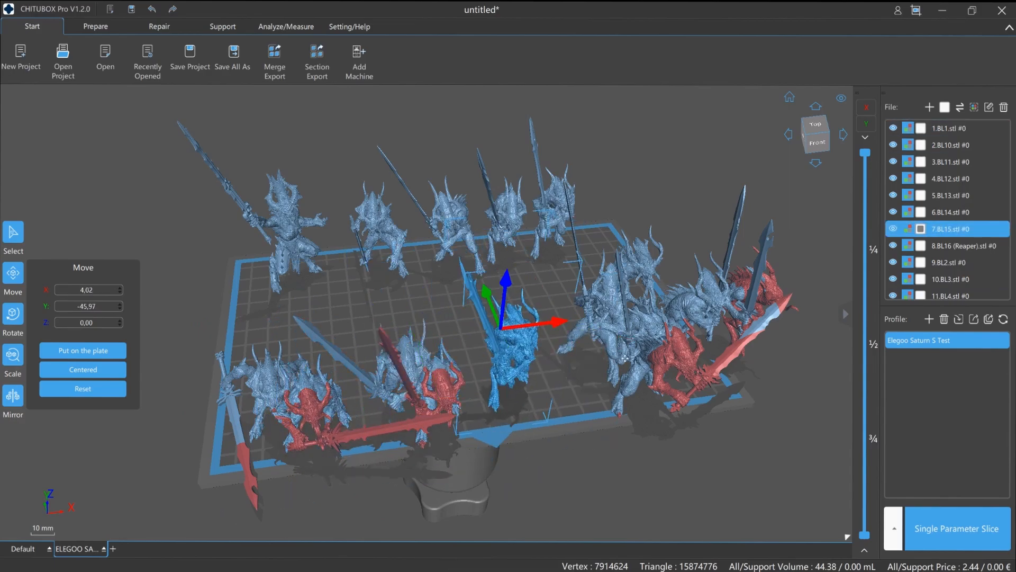
- Gather the remaining right-hand models into the front-left and middle clusters, placing BL13 at about X -16, Y -32
left_click_drag(634, 334, 536, 367)
mouse_move(599, 422)
right_mouse_down()
mouse_move(570, 433)
mouse_move(592, 422)
right_mouse_up()
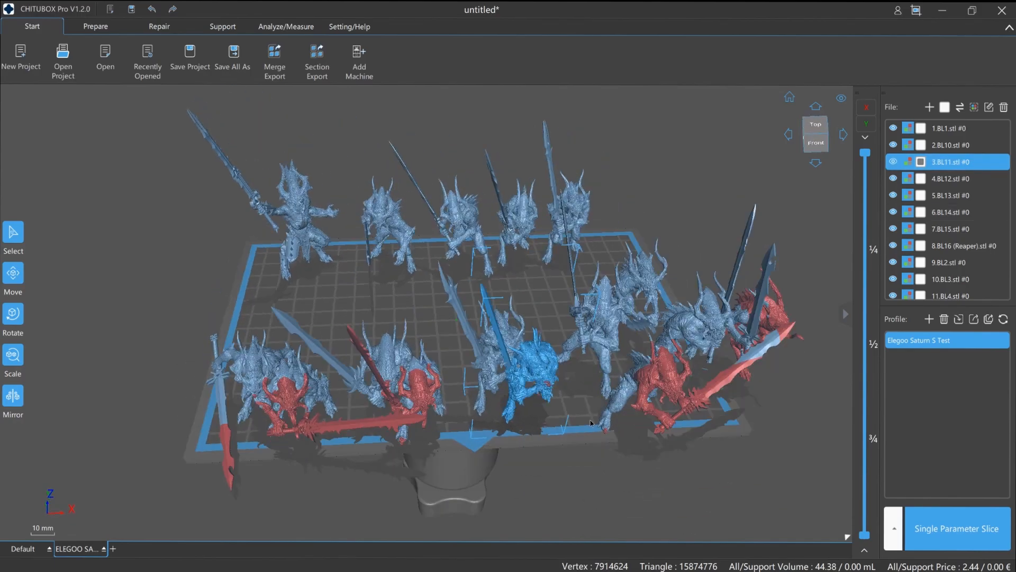
left_click_drag(519, 337, 264, 324)
left_click_drag(618, 300, 512, 340)
left_click_drag(709, 316, 300, 319)
left_click_drag(688, 335, 395, 324)
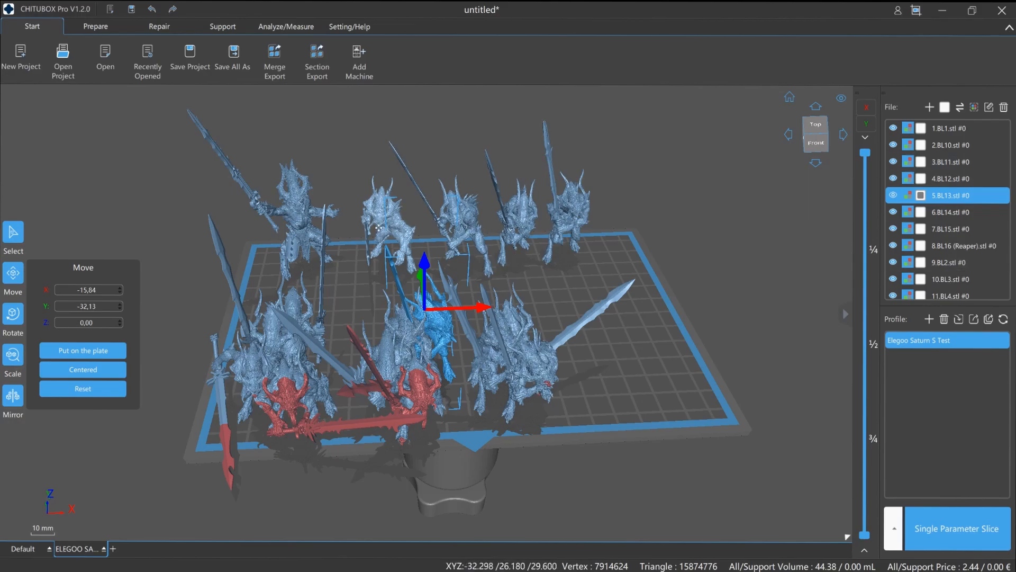
- Make one copy of the second model from the left in the rear row and move it into the middle cluster
left_click(386, 223)
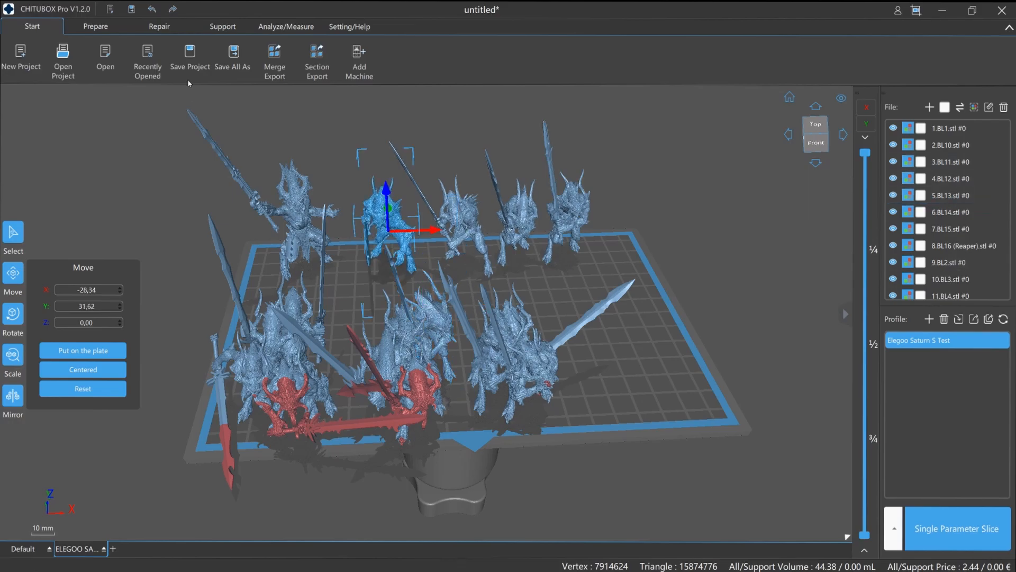
left_click(95, 27)
left_click(21, 58)
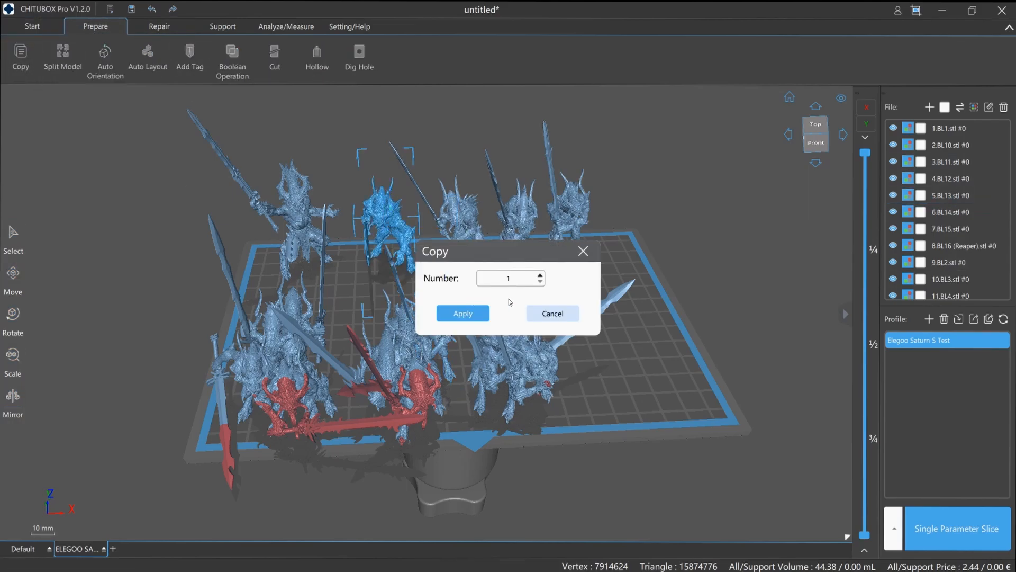
left_click(470, 319)
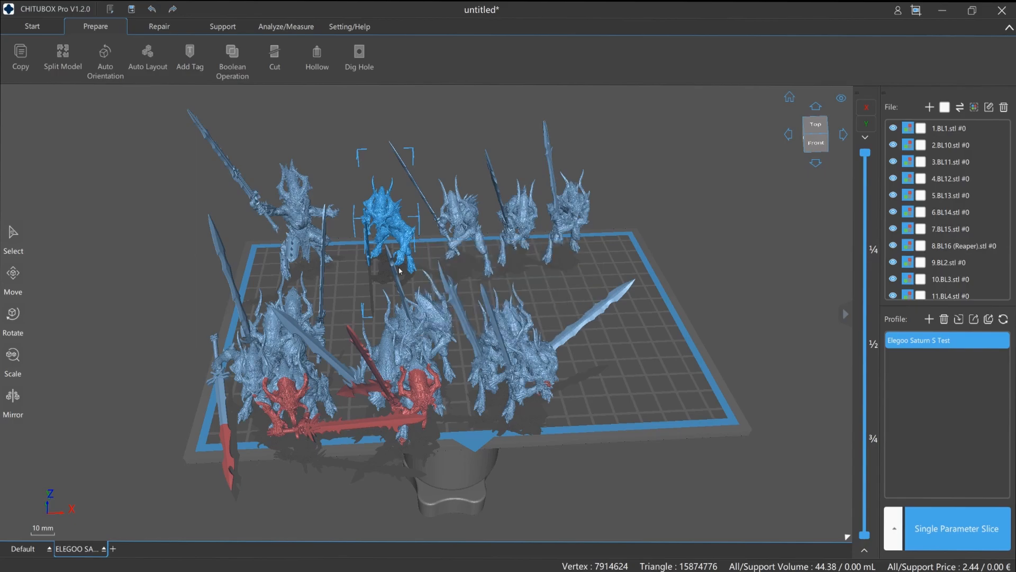
left_click_drag(687, 347, 530, 337)
- Examine the rear row of models and the free plate area in front of it from the side and from above
right_click_drag(593, 279, 627, 290)
right_click_drag(563, 221, 464, 355)
scroll(477, 352, "up", 5)
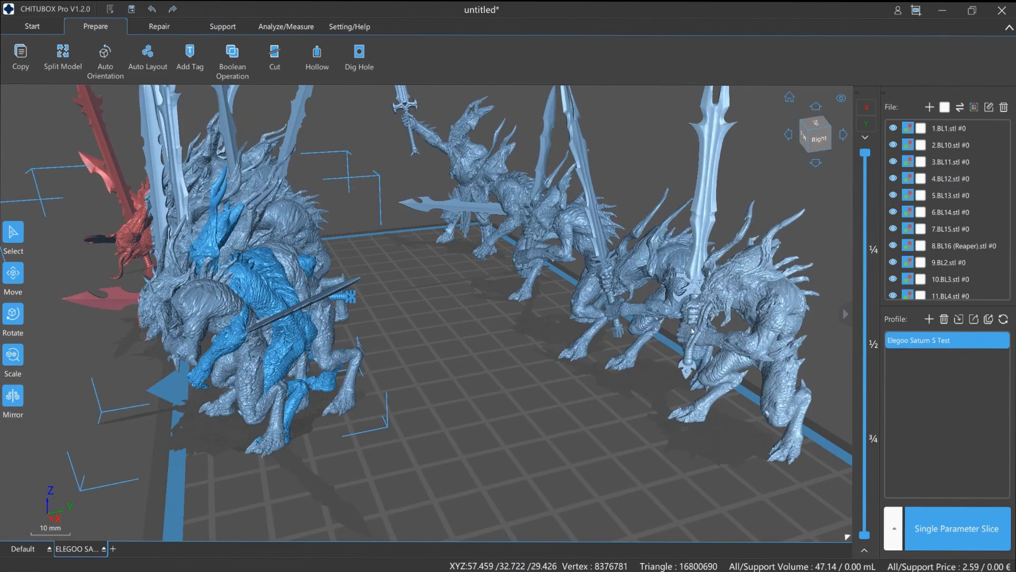
right_click_drag(692, 331, 676, 290)
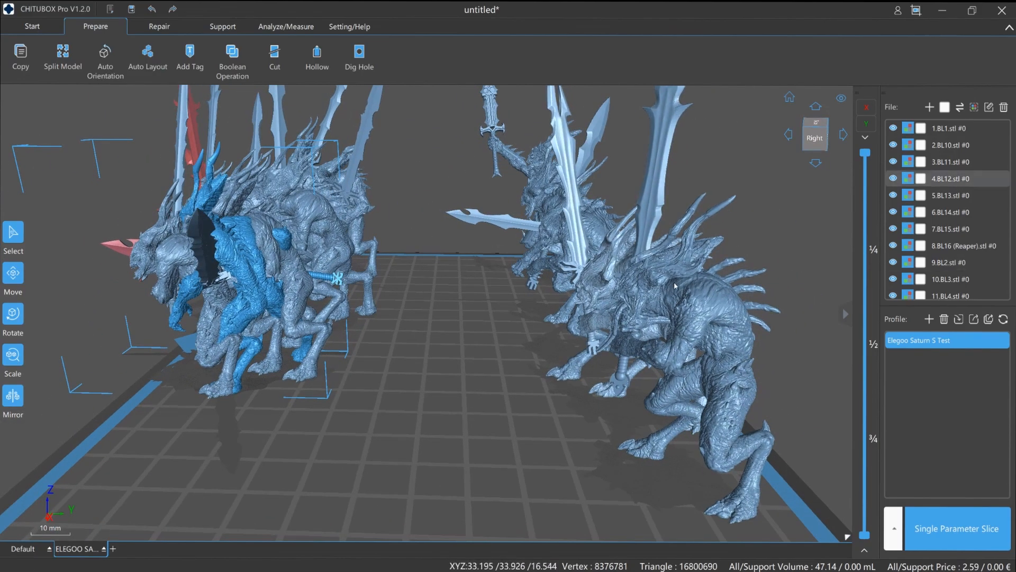
right_click_drag(429, 337, 602, 435)
middle_click_drag(601, 435, 471, 339)
middle_click_drag(490, 401, 464, 352)
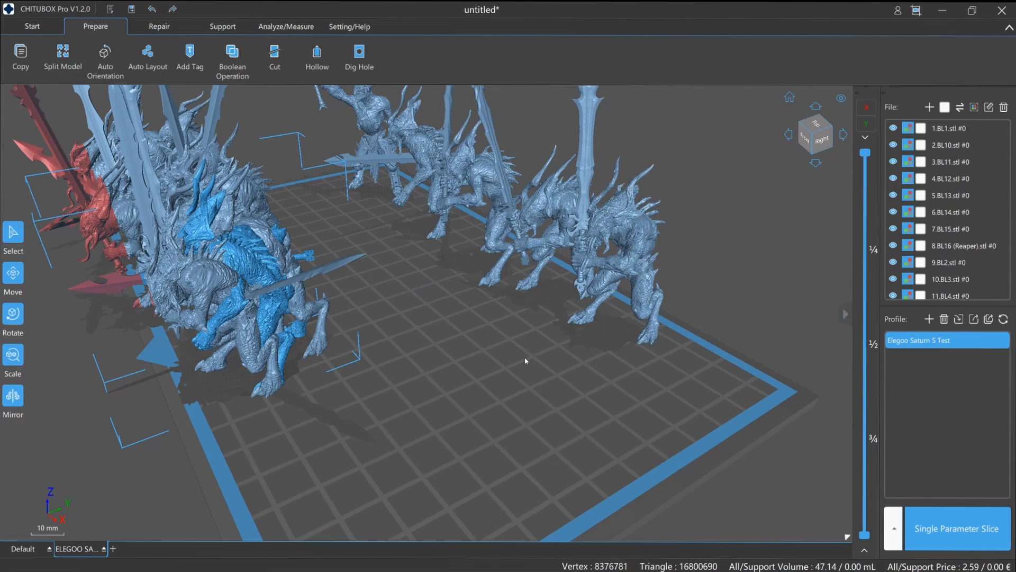
right_click_drag(439, 317, 507, 359)
right_click_drag(560, 335, 562, 440)
scroll(576, 438, "up", 5)
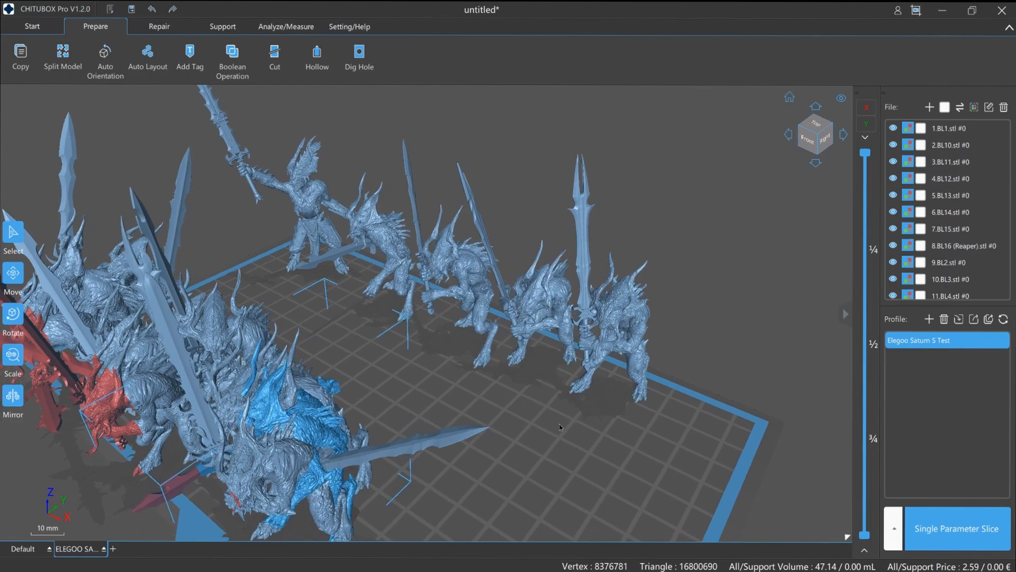
- Move the BL16 (Reaper) model to the plate's free front-right area and rotate it -135° about X and -23° about Z
left_click_drag(285, 174, 660, 475)
right_click_drag(660, 474, 654, 423)
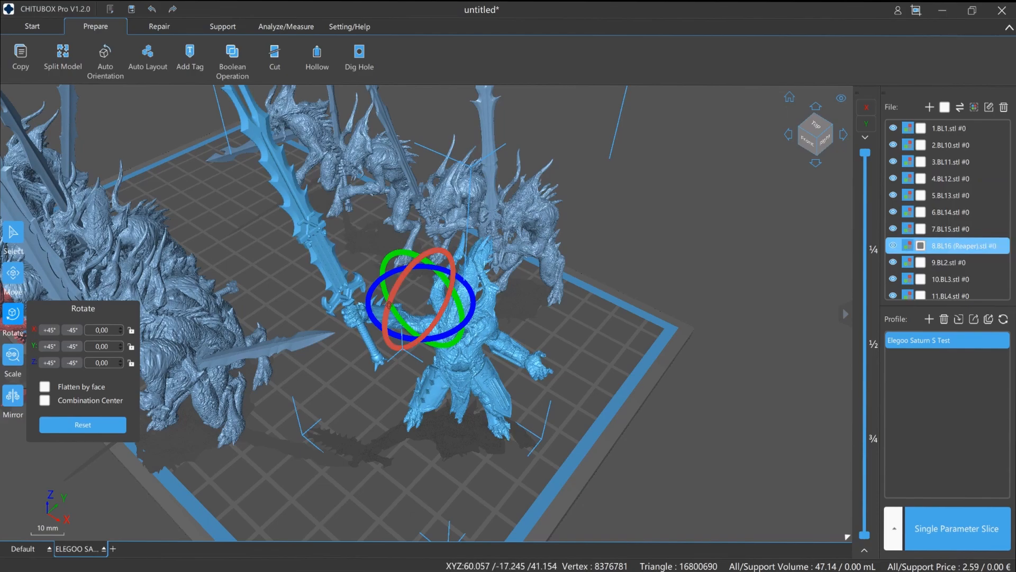
left_click_drag(388, 306, 472, 294)
right_click_drag(534, 334, 4, 302)
left_click(13, 313)
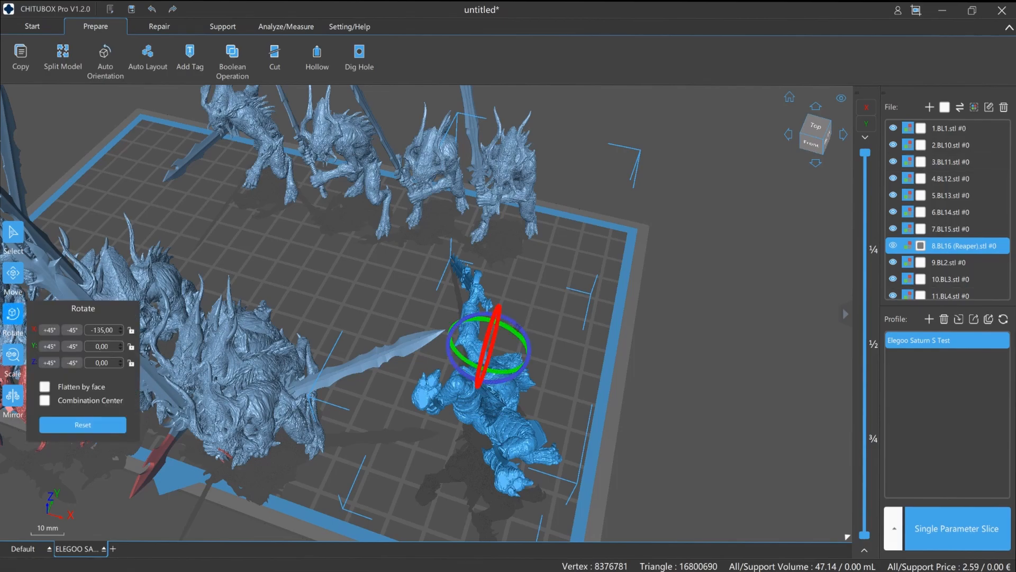
left_click_drag(523, 333, 524, 339)
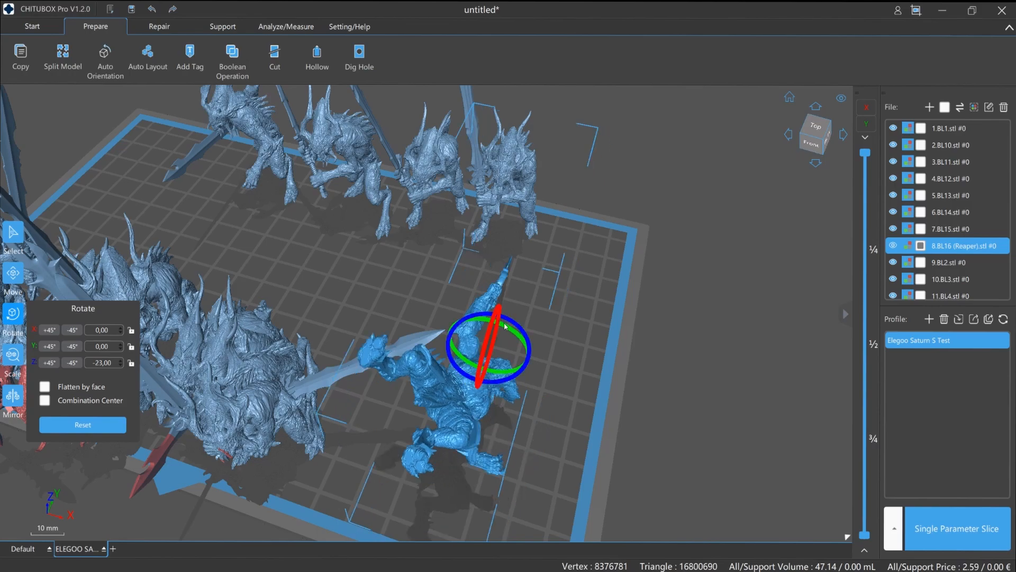
left_click_drag(504, 324, 524, 344)
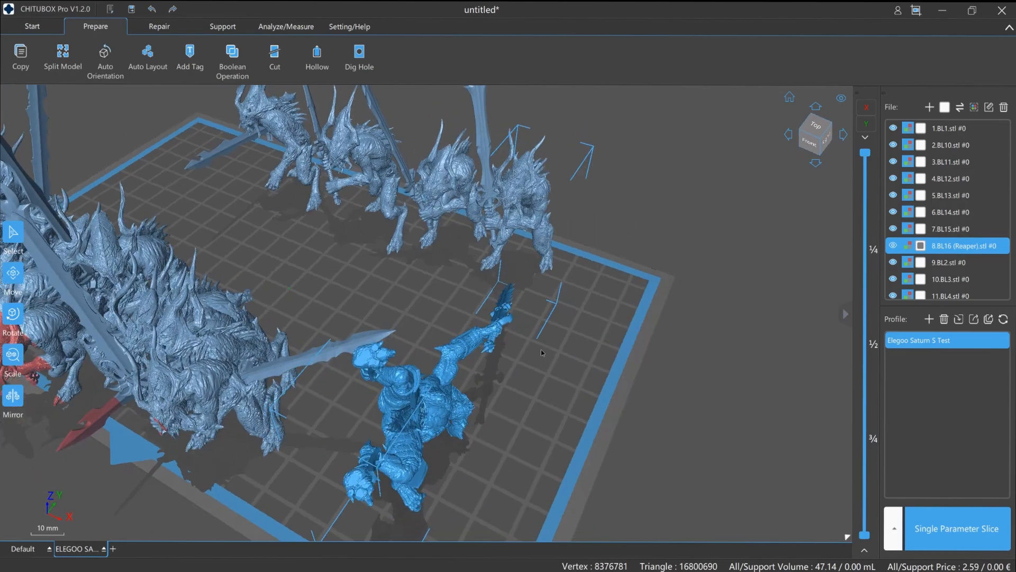
- Examine the tilted Reaper model's pose and its clearance above the plate from low and raised viewpoints
right_click_drag(541, 349, 488, 271)
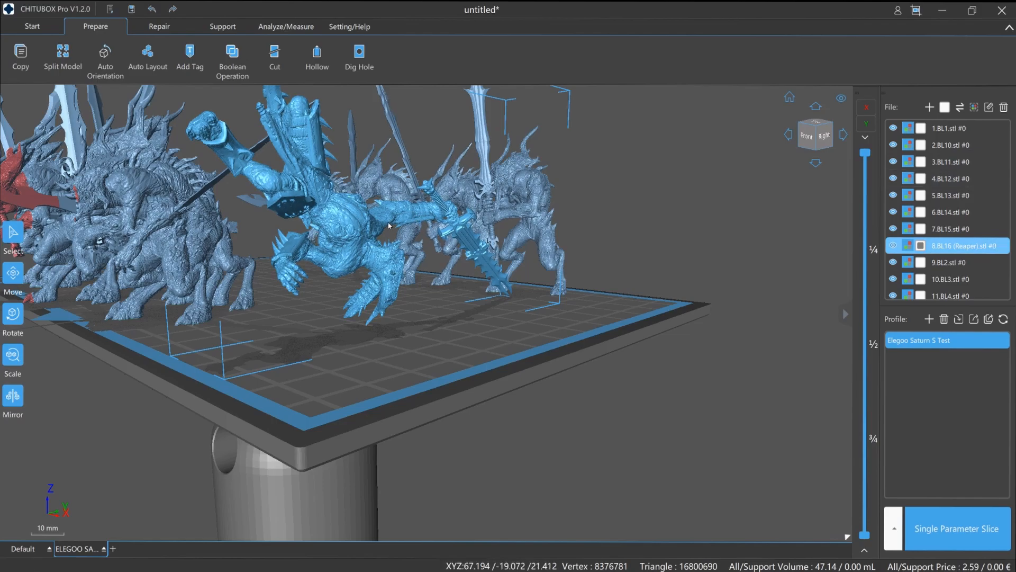
right_click_drag(418, 236, 367, 209)
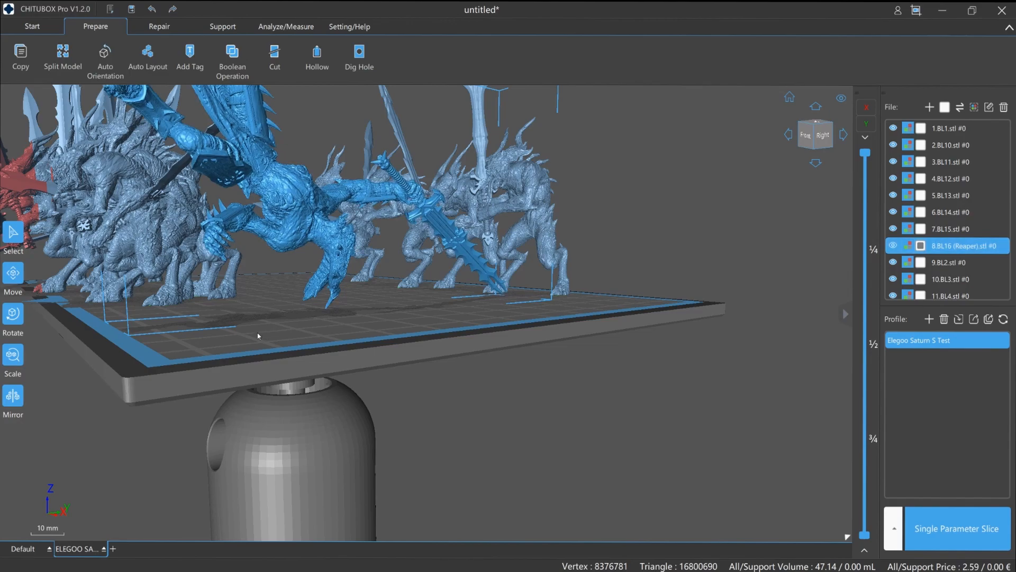
right_click_drag(257, 333, 262, 334)
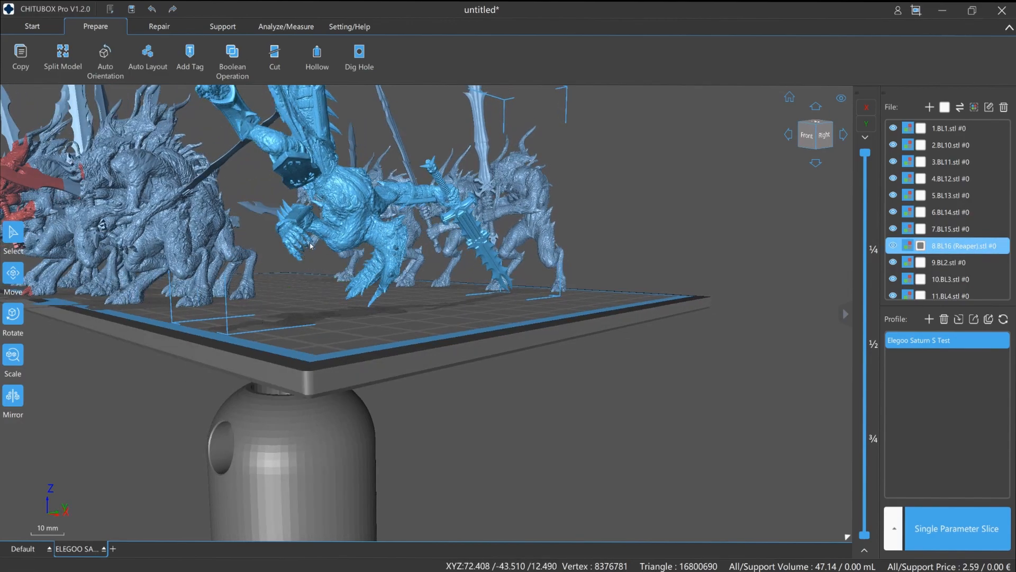
right_click_drag(305, 251, 349, 321)
right_click_drag(266, 274, 418, 404)
right_click_drag(389, 366, 422, 397)
left_click_drag(422, 397, 479, 398)
right_click_drag(479, 398, 434, 362)
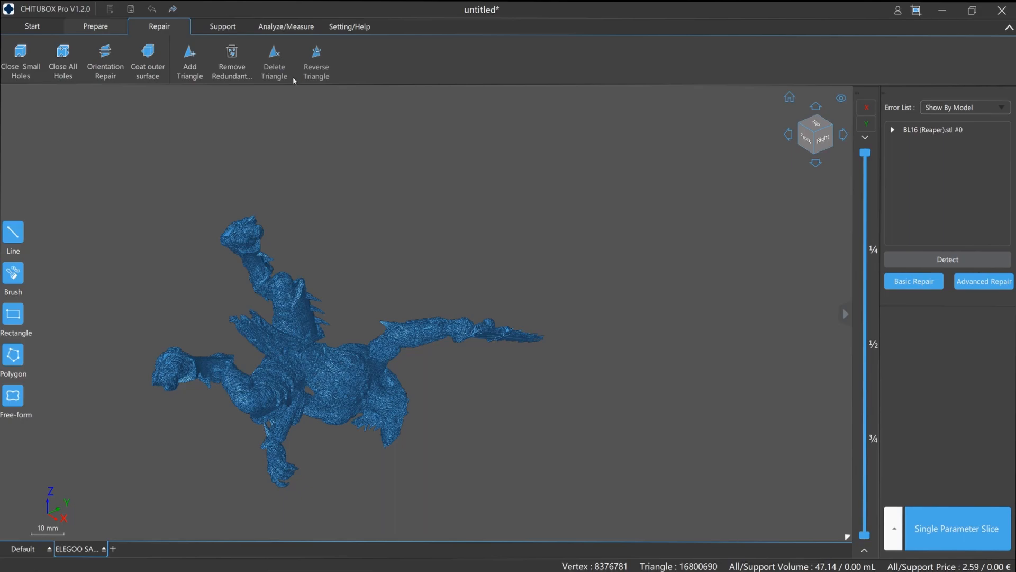
- Hollow the Reaper inward with a 1.00 mm wall and 30% grid infill, and check its lower cross-sections
left_click(316, 60)
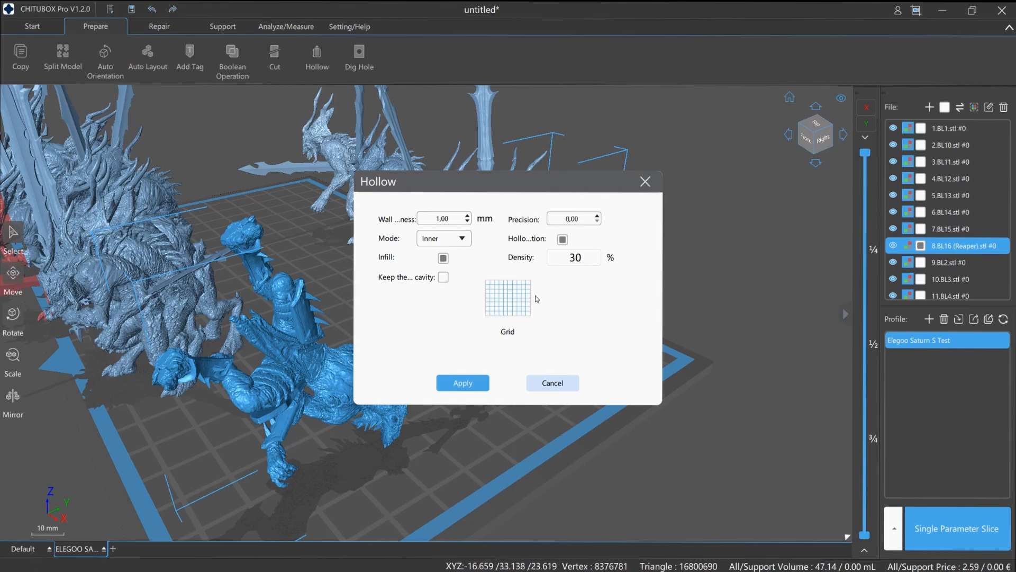
left_click(473, 385)
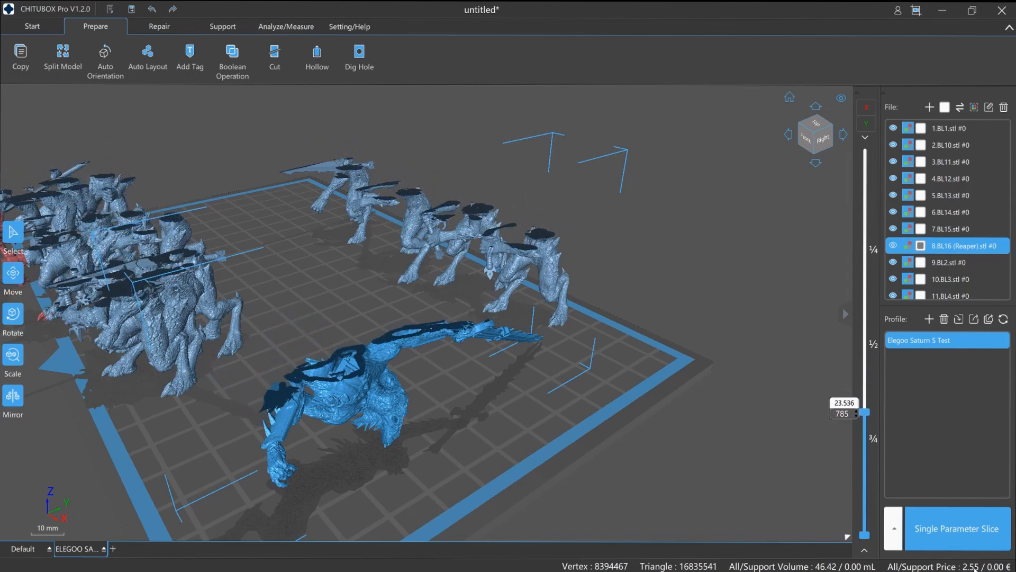
key("Down")
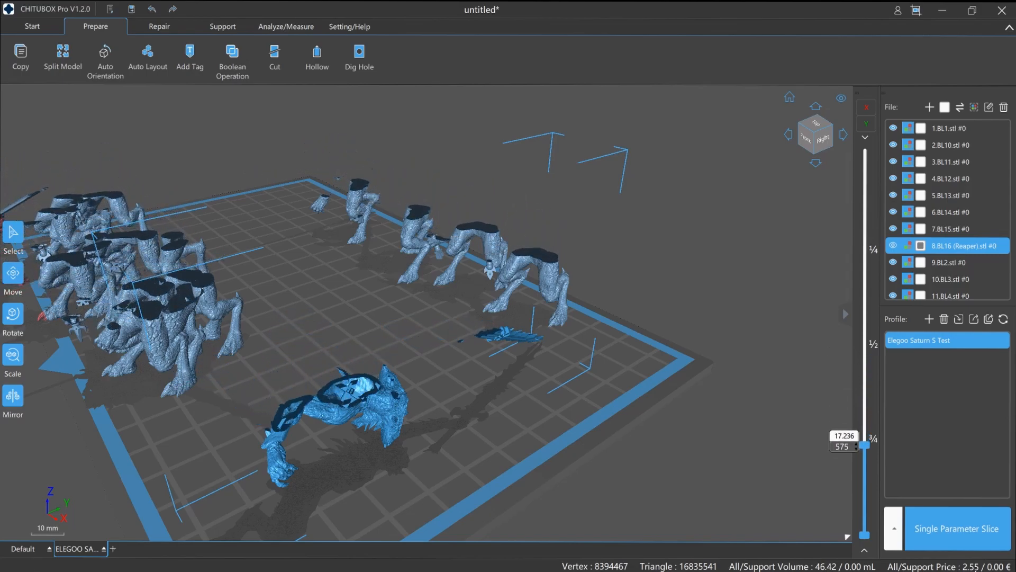
key("Down")
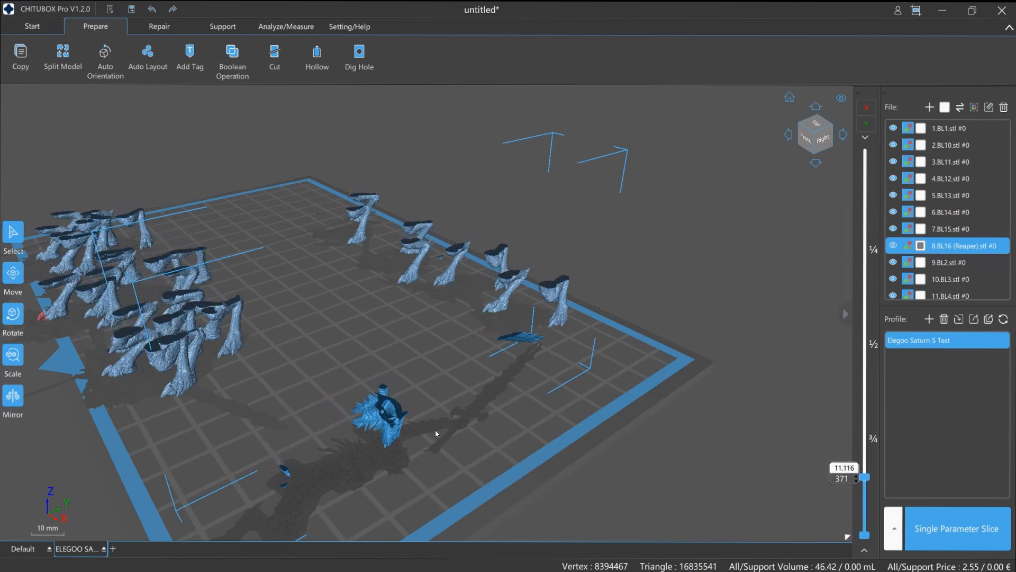
key("Down")
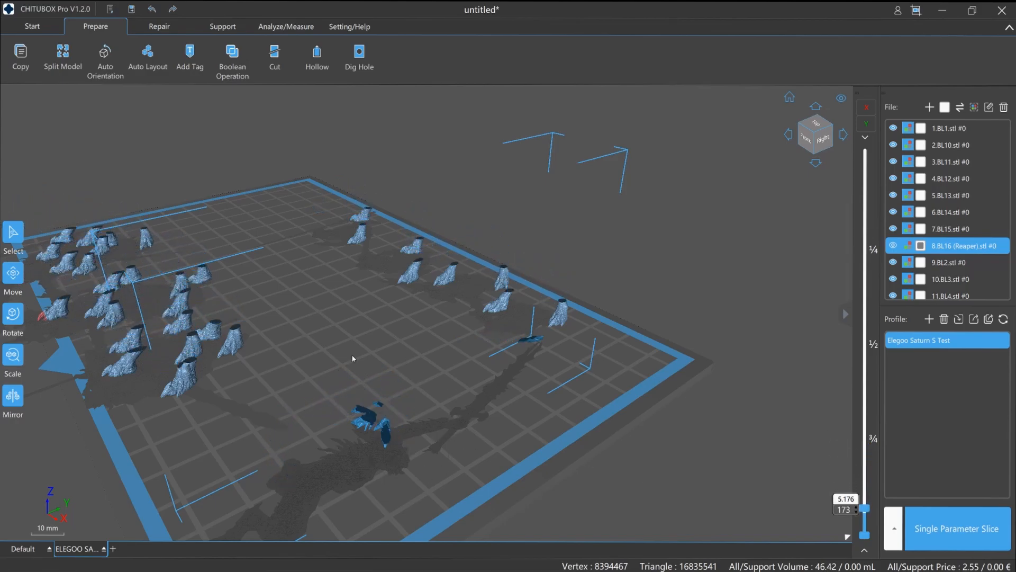
key("Down")
right_click_drag(605, 439, 586, 423)
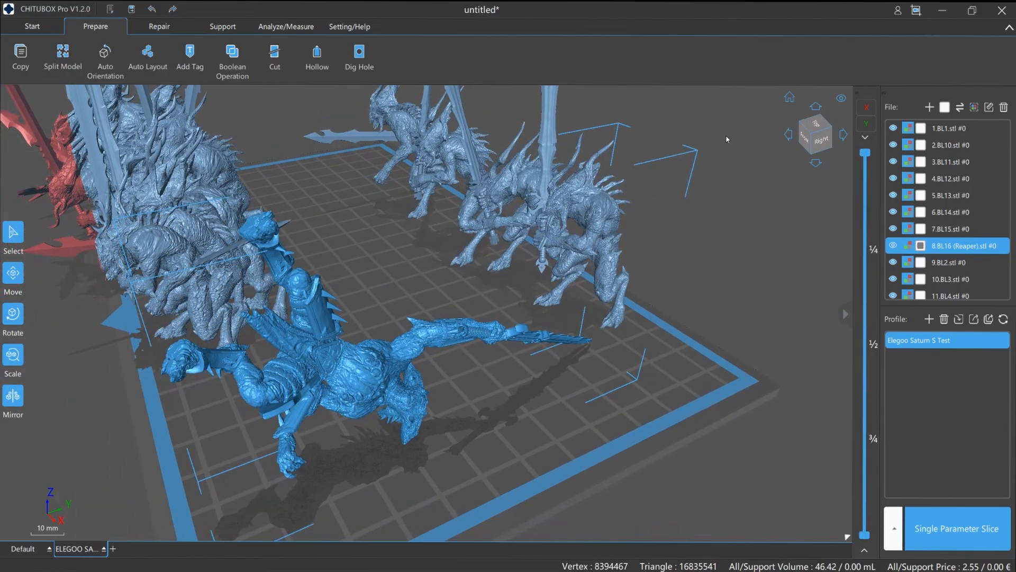
- Generate automatic Light supports over the whole Reaper model with a 45° angle
left_click(222, 26)
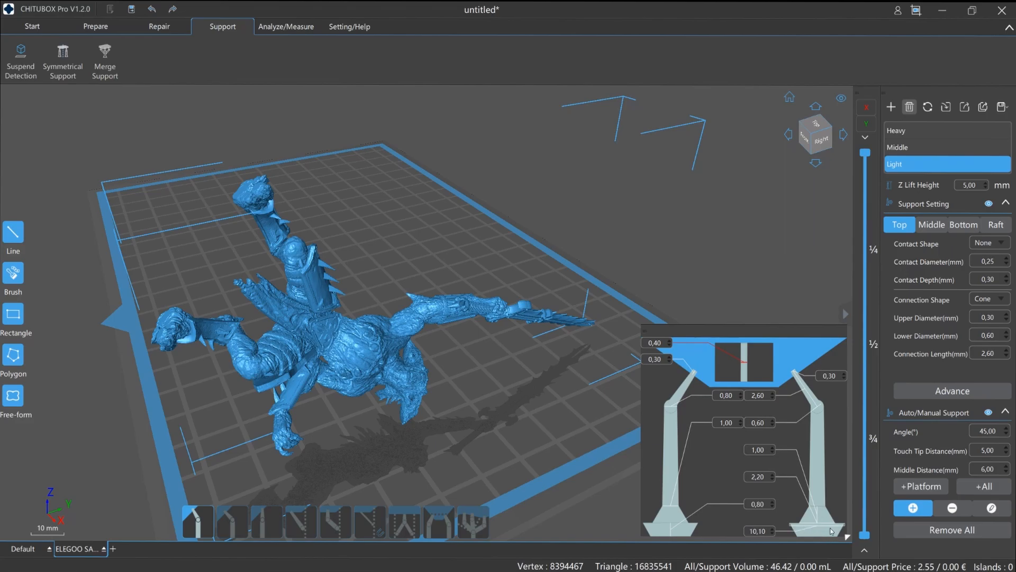
left_click(984, 487)
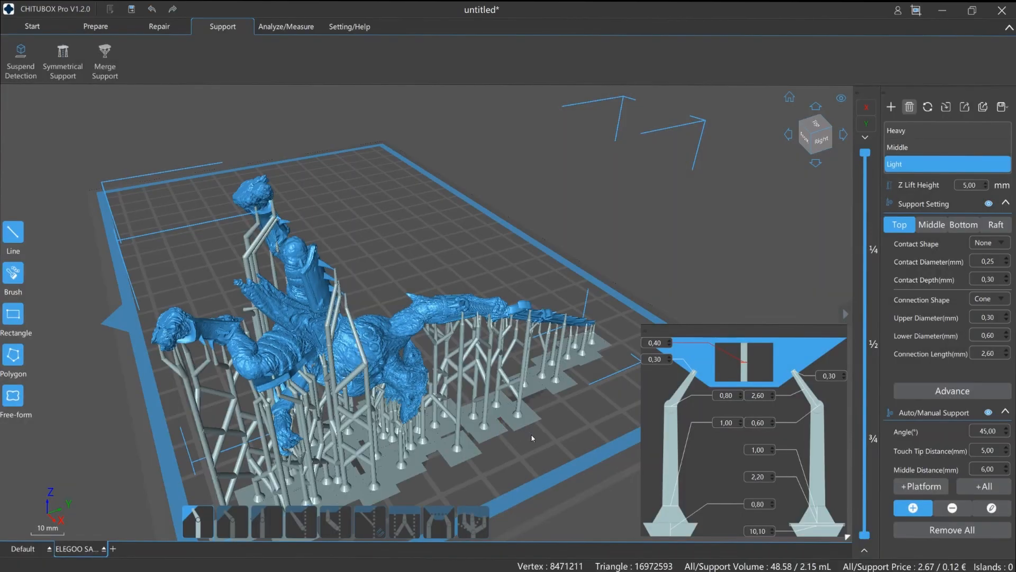
- Examine the supports beneath the Reaper's sword, head and sword arm at close range
left_click_drag(532, 434, 514, 406)
scroll(543, 393, "up", 3)
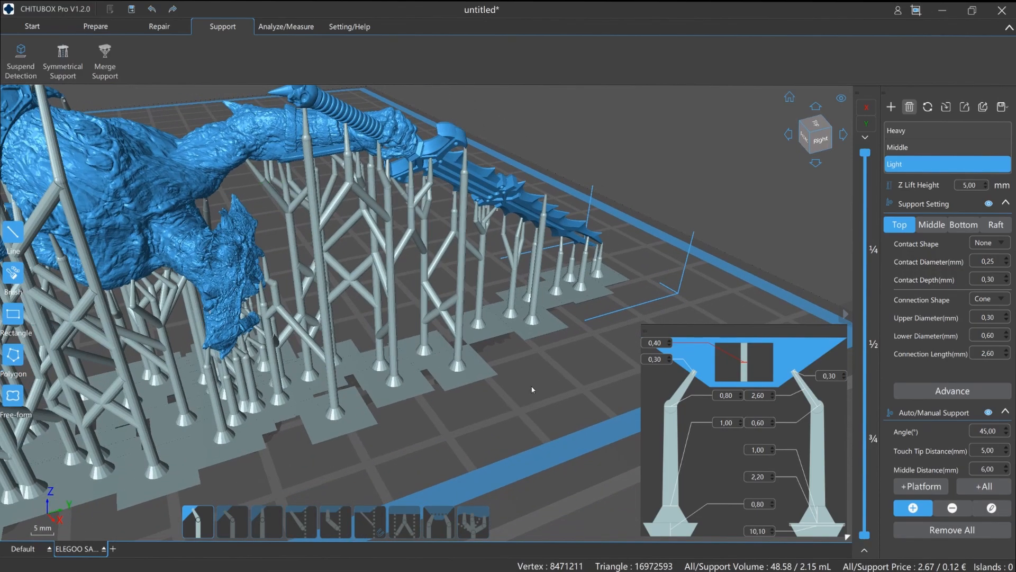
left_click_drag(545, 377, 536, 377)
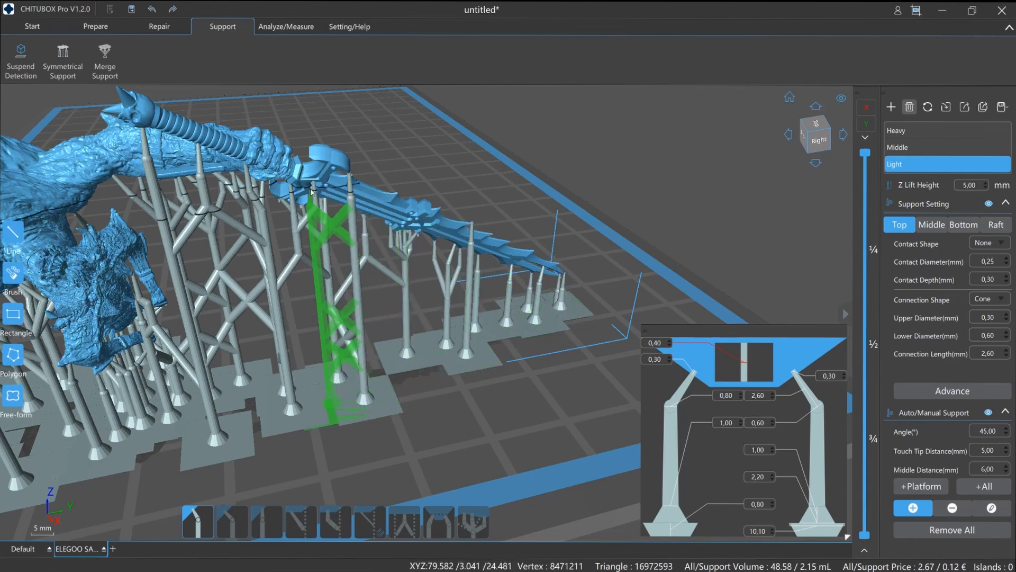
right_click_drag(451, 306, 477, 301)
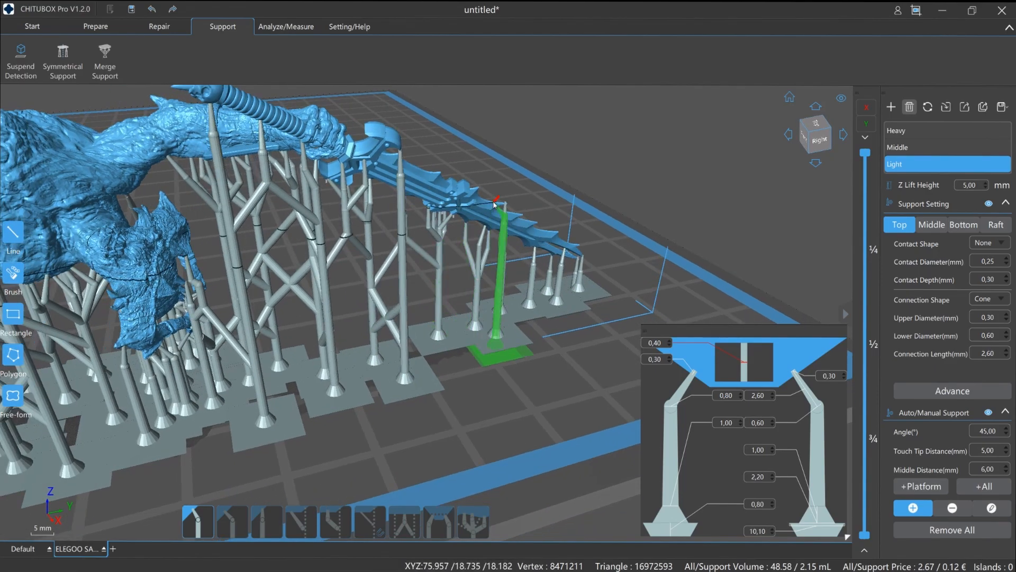
right_click_drag(504, 400, 512, 399)
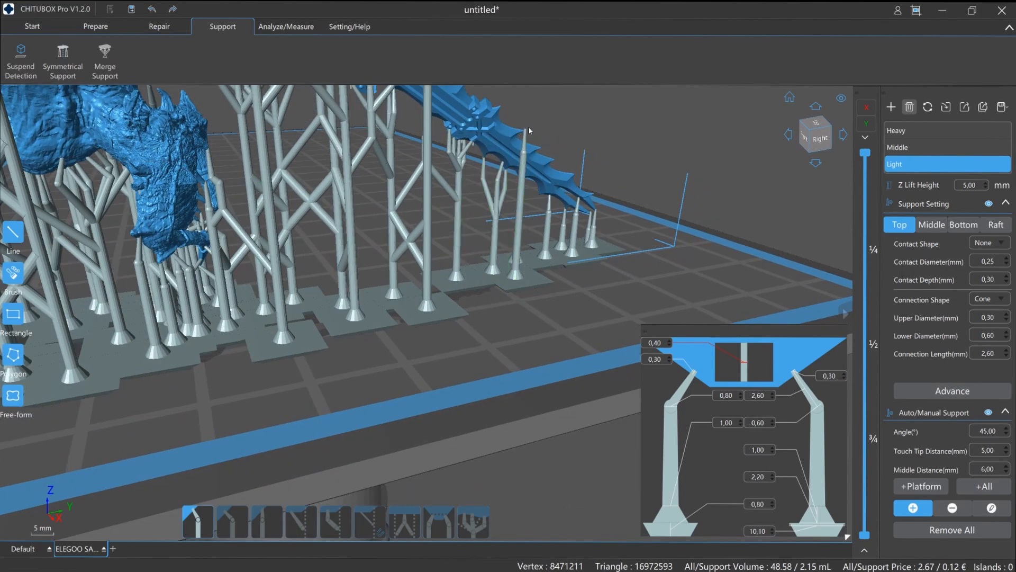
scroll(292, 152, "up", 5)
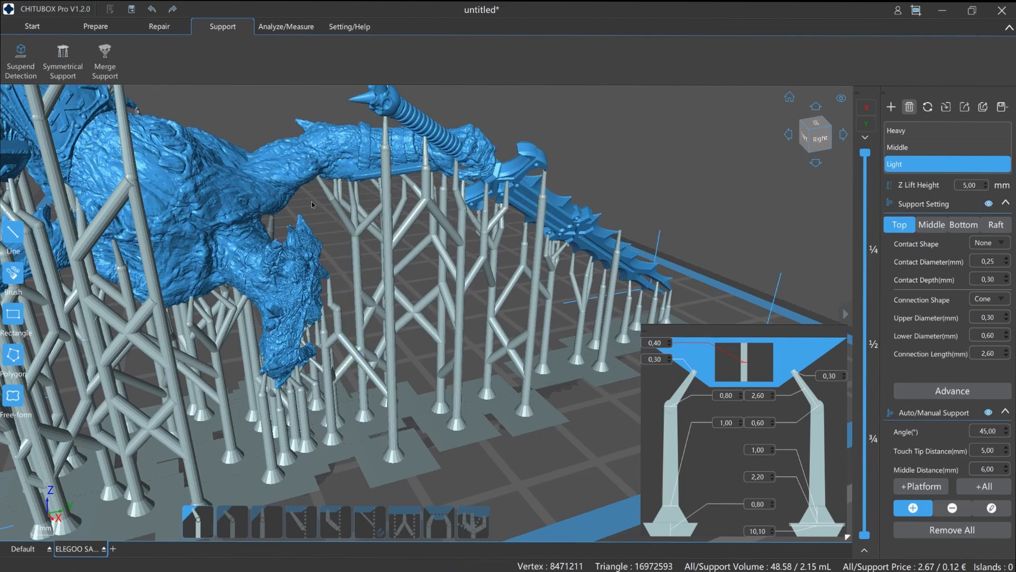
scroll(265, 209, "down", 2)
scroll(285, 254, "up", 5)
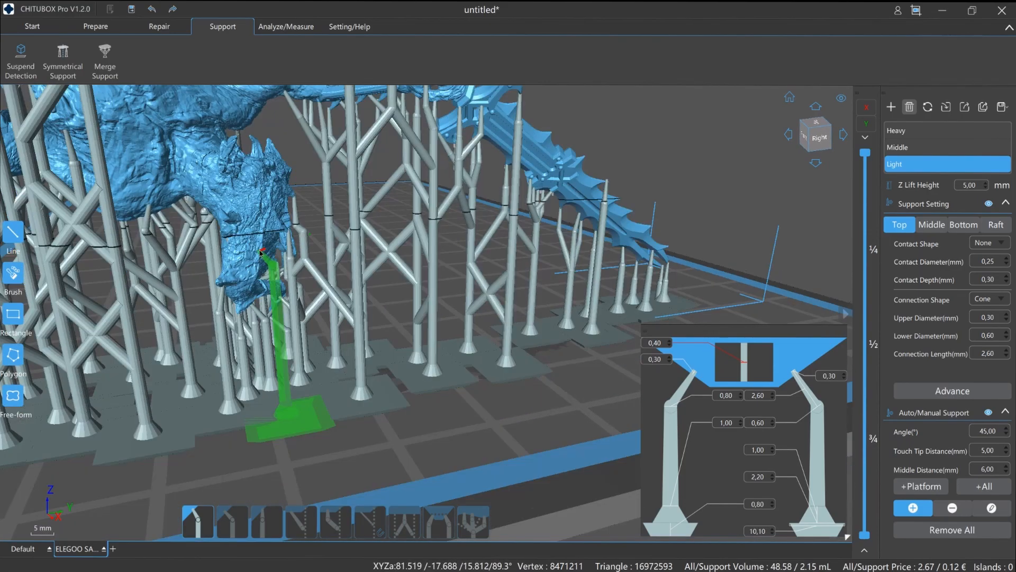
scroll(533, 352, "down", 3)
scroll(320, 192, "up", 4)
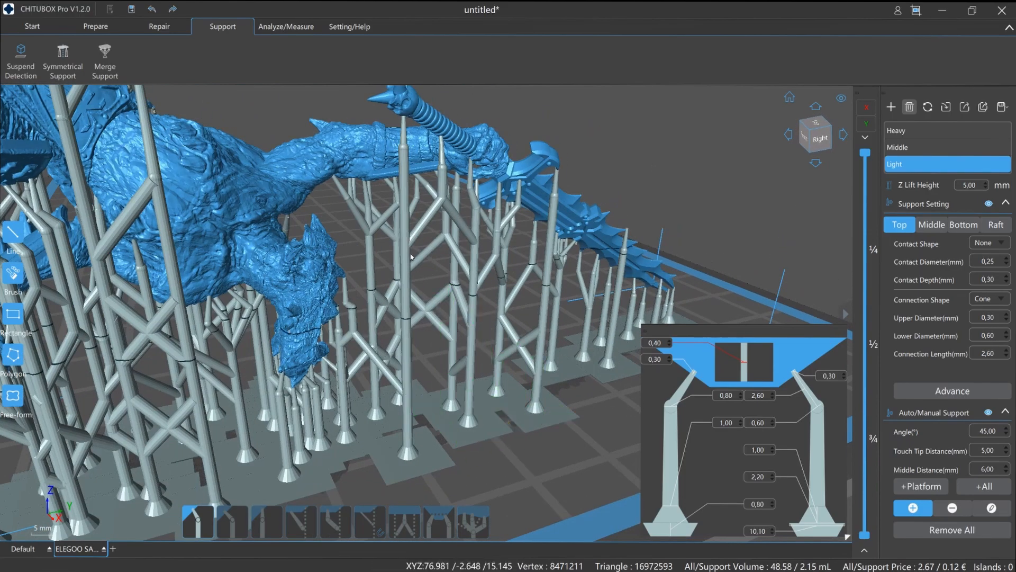
scroll(338, 196, "up", 4)
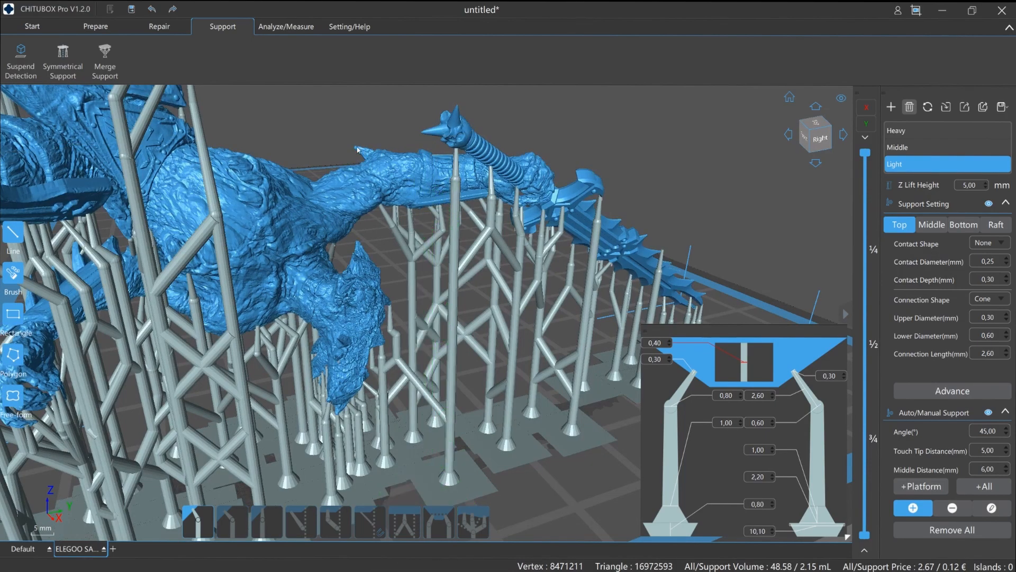
left_click_drag(329, 166, 429, 246)
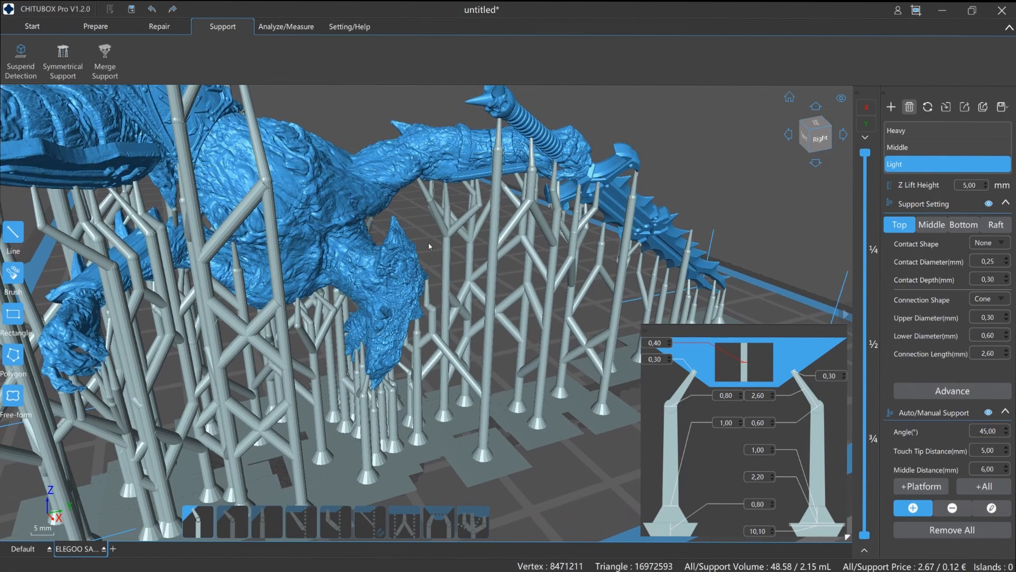
- Inspect the Reaper's supports from the opposite side, around the raised legs and torso
middle_click_drag(390, 257, 449, 203)
right_click_drag(237, 333, 199, 370)
scroll(254, 363, "up", 3)
scroll(228, 282, "down", 3)
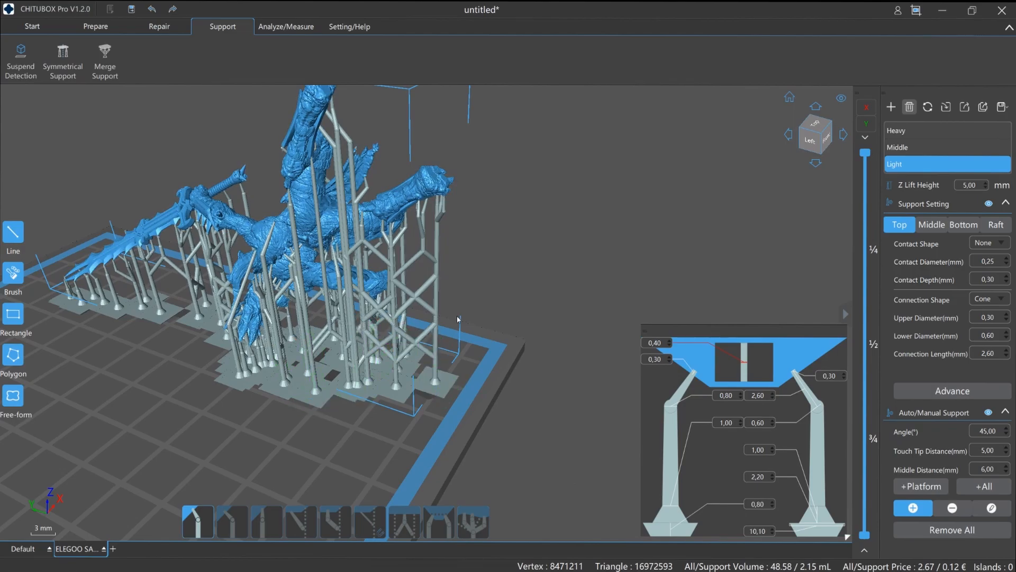
right_click_drag(458, 318, 347, 420)
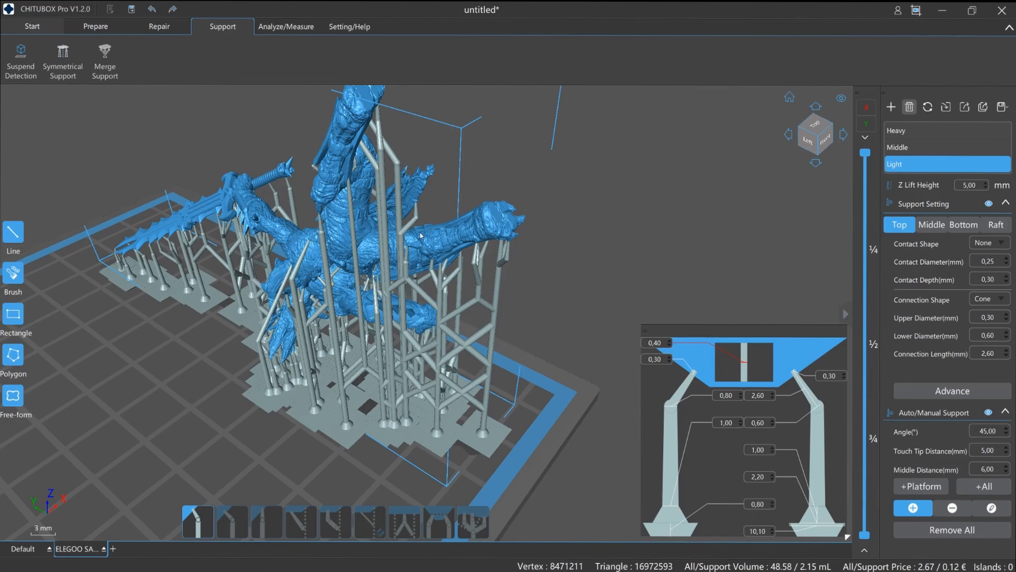
right_click_drag(544, 190, 414, 267)
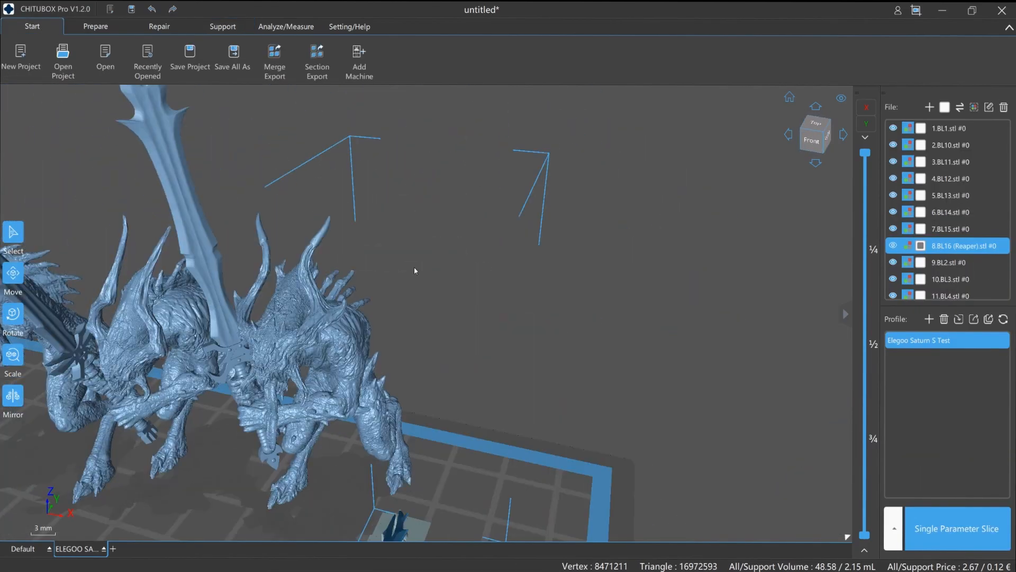
- Reposition three rear-row models, pulling the ones at the row's right end inward from the plate's rear edge
scroll(414, 267, "down", 3)
middle_click_drag(466, 367, 414, 222)
right_click_drag(492, 225, 443, 254)
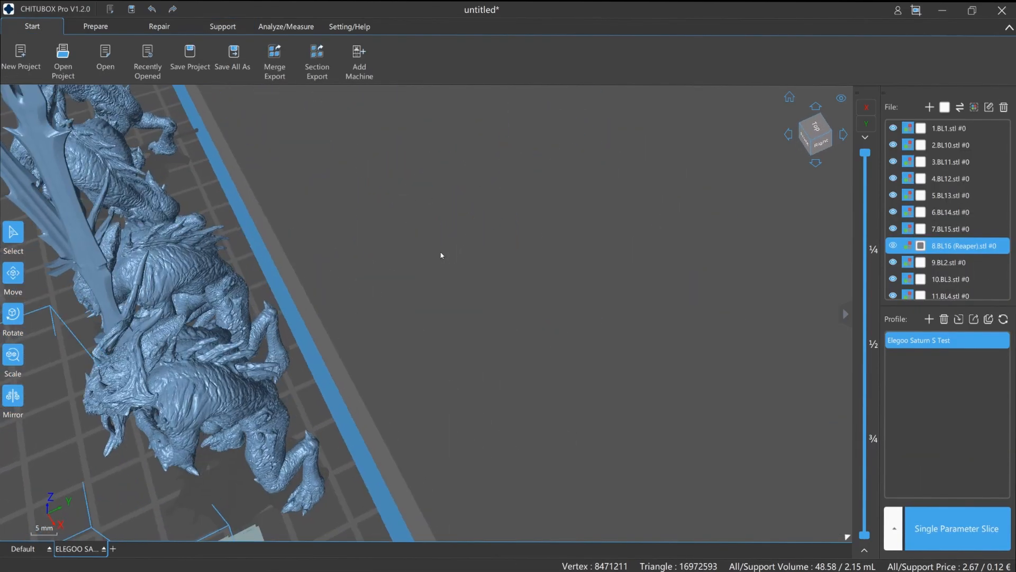
middle_click_drag(443, 254, 578, 178)
scroll(525, 242, "down", 4)
middle_click_drag(283, 256, 338, 424)
left_click_drag(344, 187, 339, 233)
left_click_drag(452, 312, 379, 303)
left_click_drag(513, 379, 463, 377)
middle_click_drag(462, 377, 357, 295)
- Lay the rear row's rightmost model on its back and turn it -27° about Z
left_click(12, 313)
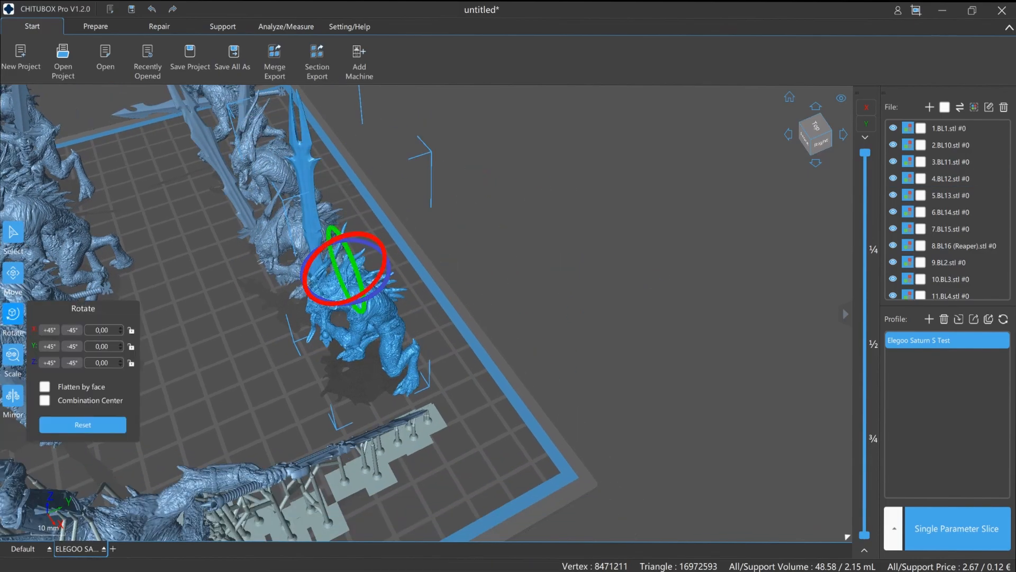
left_click_drag(305, 267, 358, 286)
left_click_drag(392, 334, 381, 344)
right_click_drag(390, 236, 410, 338)
middle_click_drag(421, 333, 478, 315)
right_click_drag(478, 345, 509, 307)
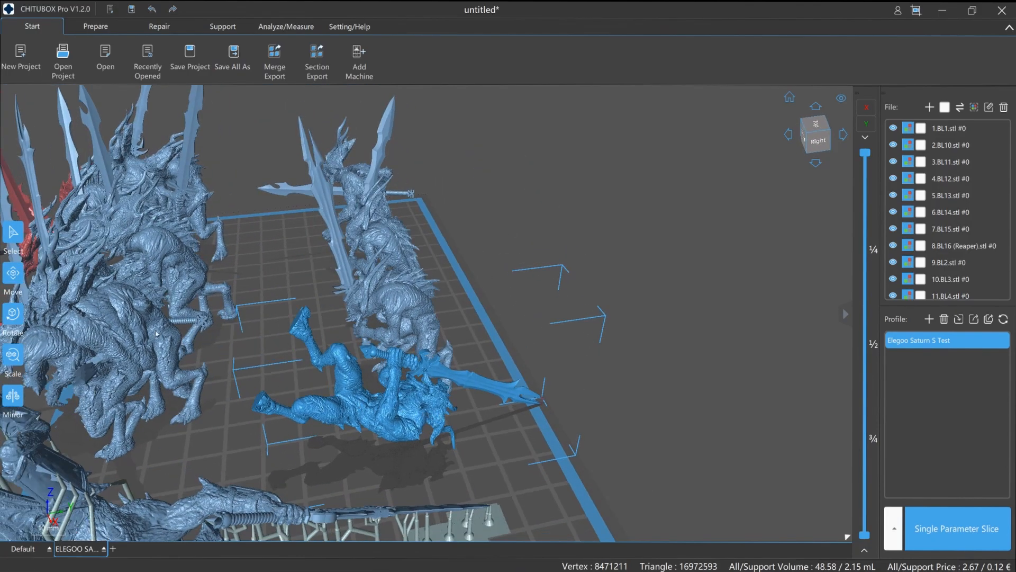
- Tip the laid-down model further until its legs point up and its sword tip points toward the plate
left_click(21, 318)
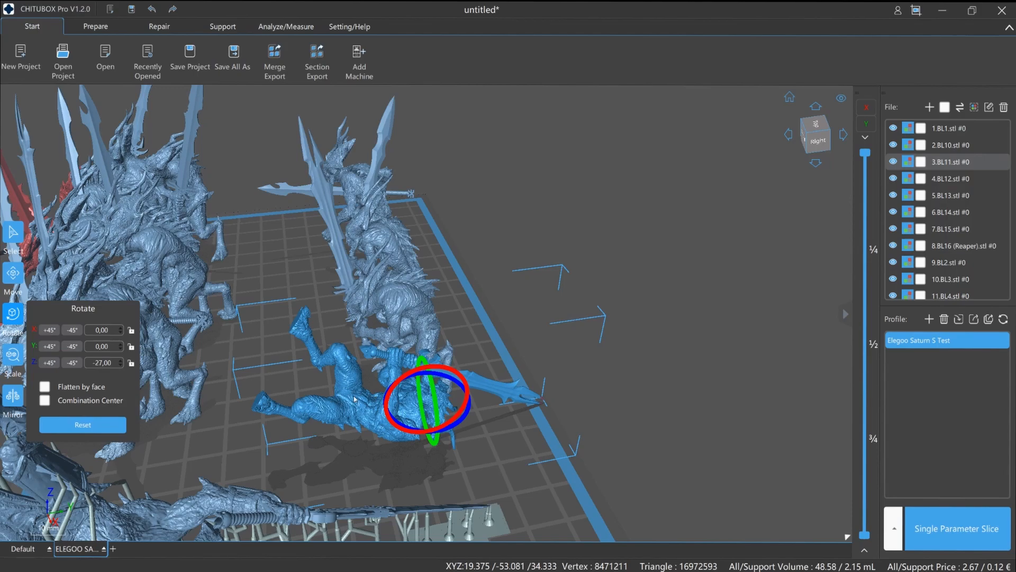
left_click_drag(399, 379, 409, 369)
left_click(485, 267)
right_click_drag(487, 252, 516, 223)
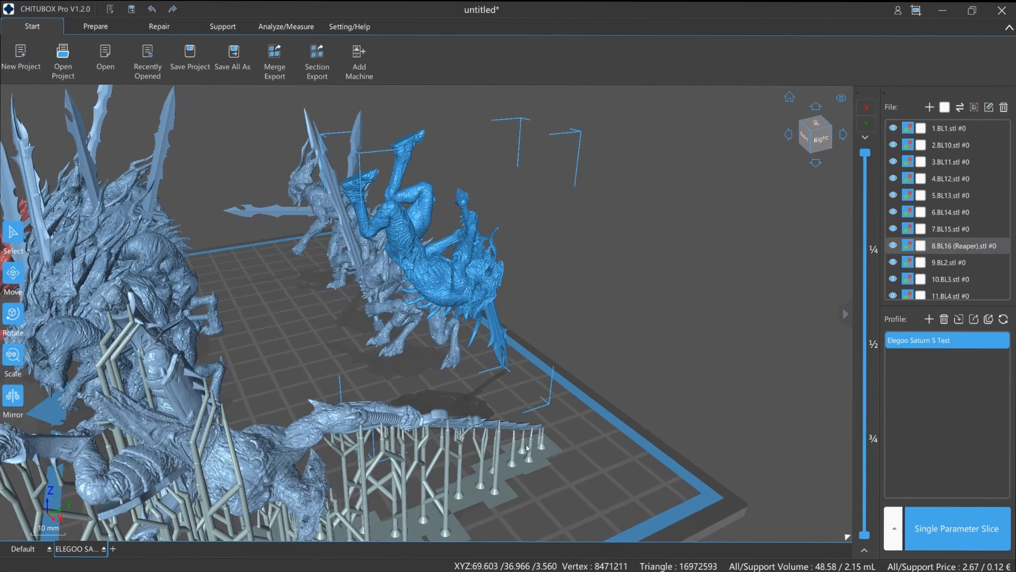
- Turn the neighbouring rear-row model upside down in the same way, with its feet pointing up
right_click_drag(567, 315, 520, 366)
right_click_drag(459, 314, 401, 335)
left_click(401, 331)
left_click(18, 311)
left_click_drag(362, 330, 409, 333)
left_click_drag(358, 284, 371, 251)
left_click_drag(387, 295, 385, 288)
- Rotate the BL2 model in the rear row -102° about X
left_click_drag(260, 284, 422, 307)
left_click(461, 256)
left_click(13, 313)
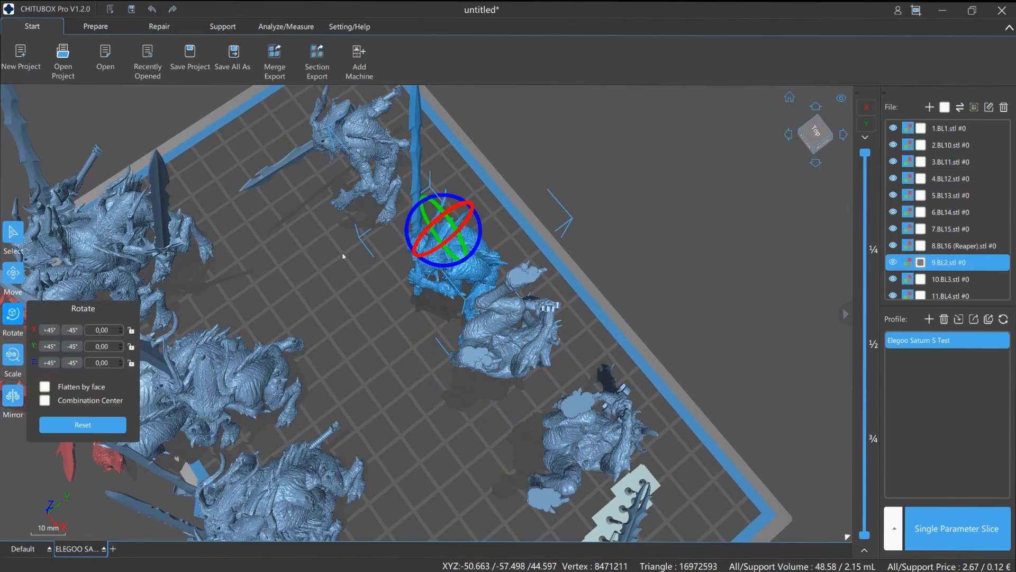
left_click_drag(417, 245, 448, 210)
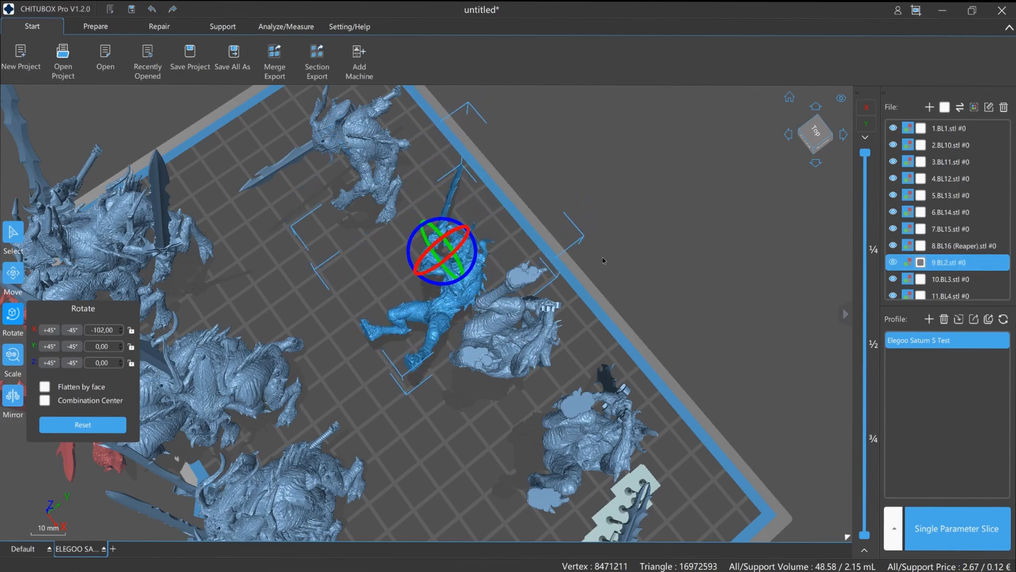
- Rotate the BL2 model in the rear row further until it is upside down with its feet pointing up
left_click_drag(603, 258, 615, 236)
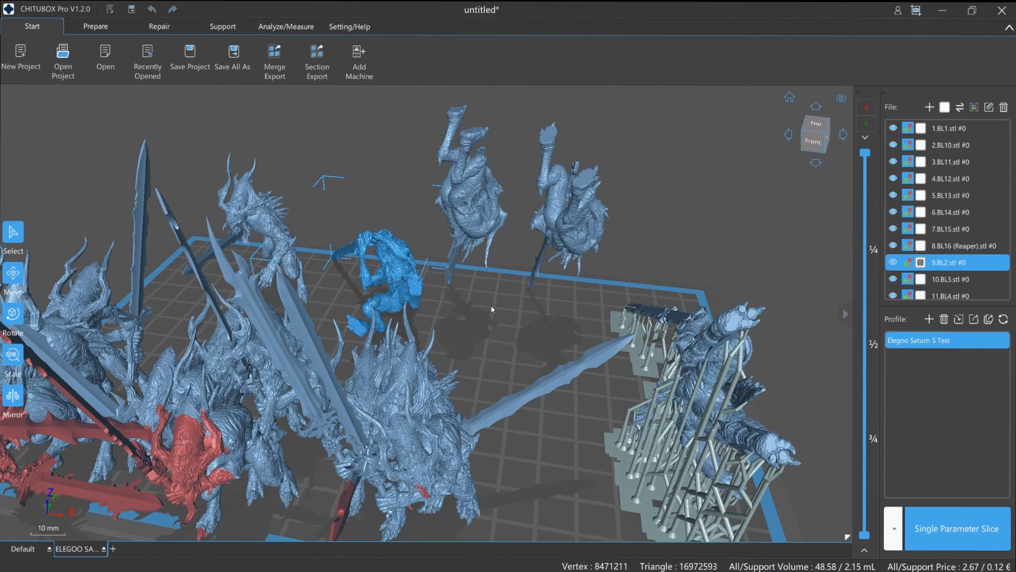
right_click_drag(519, 308, 471, 379)
right_click_drag(501, 324, 508, 374)
left_click(14, 314)
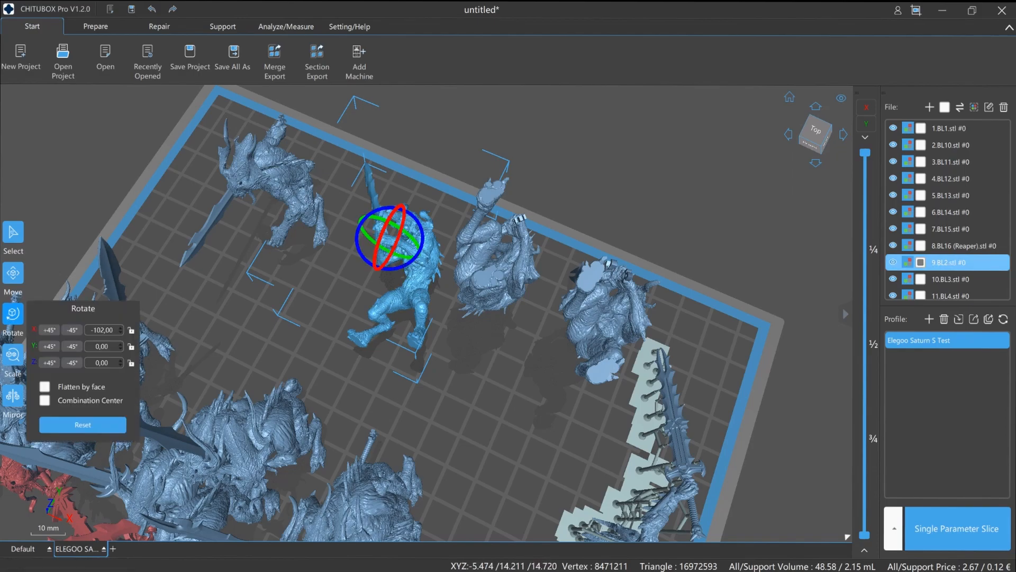
left_click_drag(413, 263, 379, 233)
- Turn the upright model at the far end of the rear row upside down, rotating it -7° about Z along the way
left_click(276, 256)
middle_click_drag(281, 259, 394, 364)
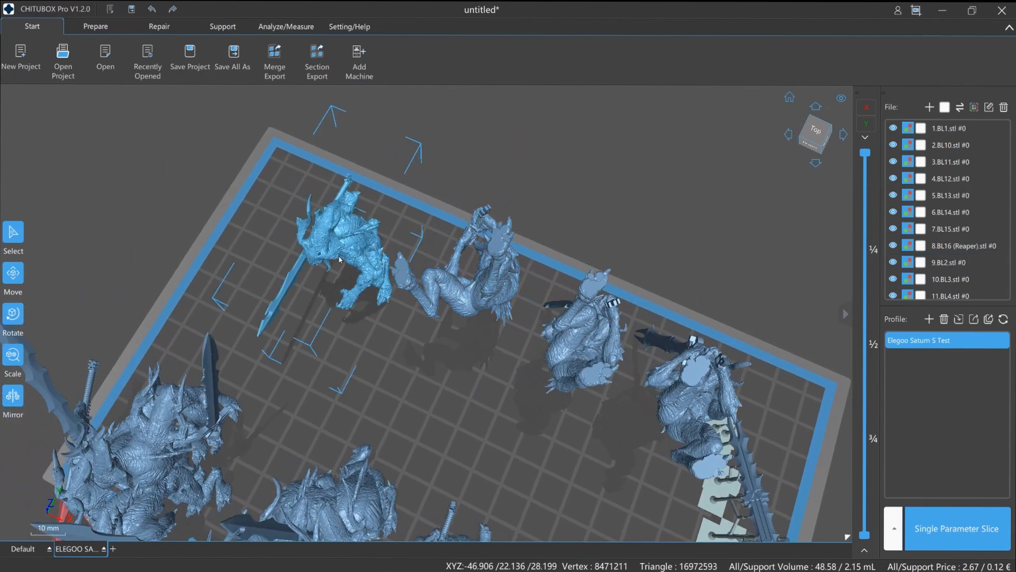
left_click(324, 284)
left_click_drag(320, 278, 369, 275)
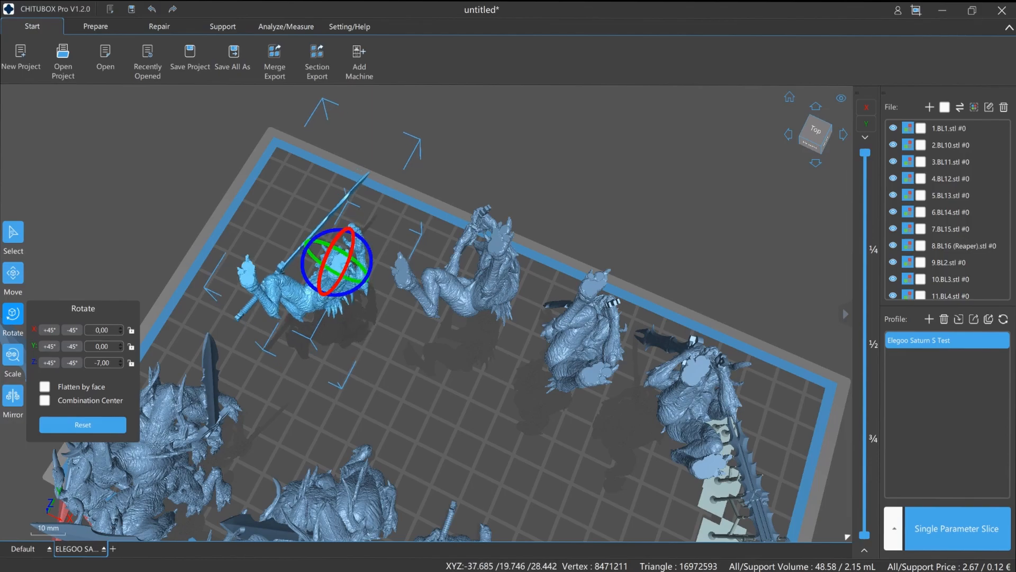
left_click(13, 314)
left_click(14, 313)
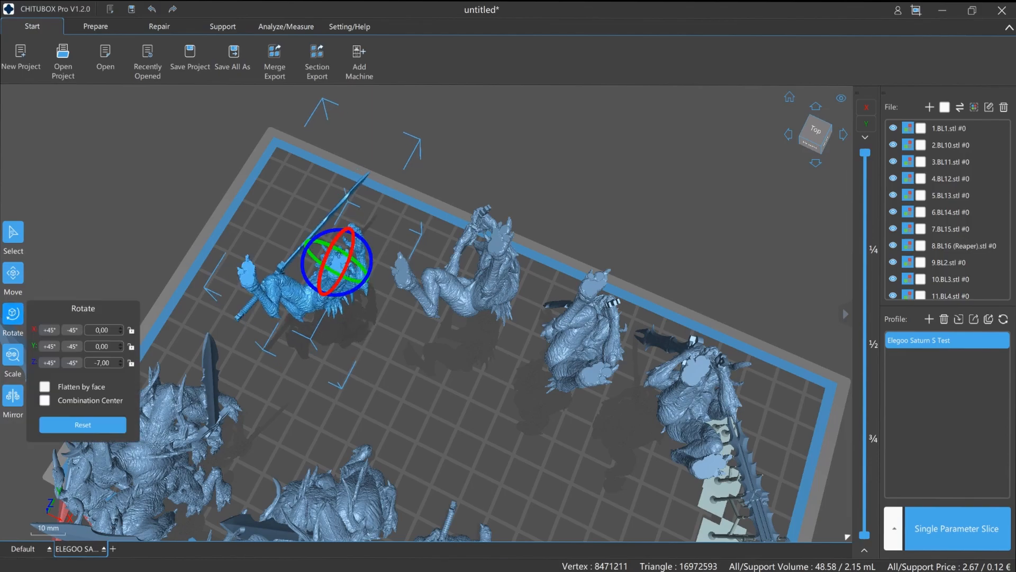
mouse_move(345, 249)
left_mouse_down()
mouse_move(324, 262)
mouse_move(341, 233)
left_mouse_up()
- Reposition the upturned end model near the plate's rear corner at about X -41, Y 34 mm
right_click_drag(449, 399, 530, 500)
middle_click_drag(529, 500, 510, 450)
left_click_drag(571, 340, 580, 354)
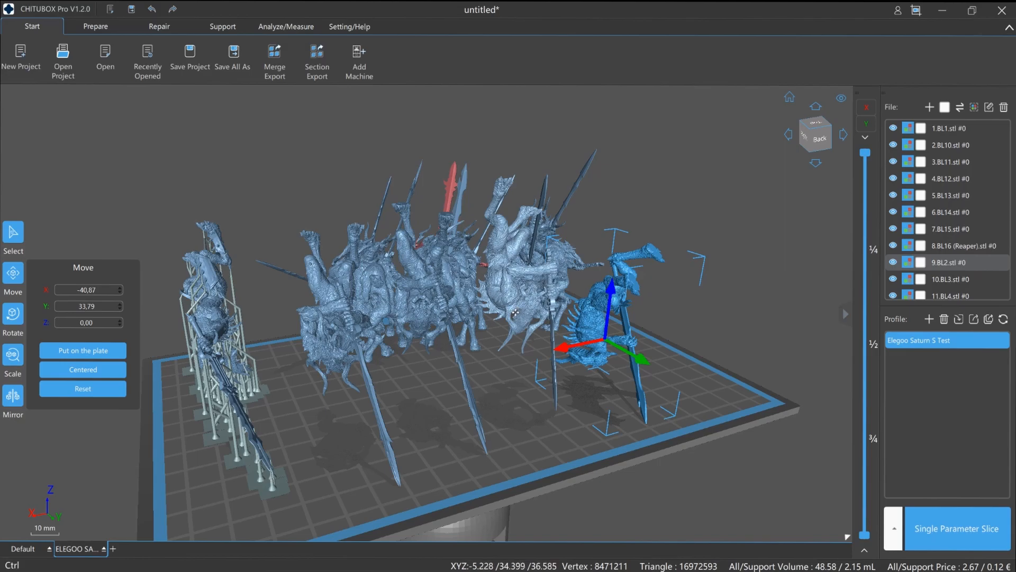
- Hollow the four upturned rear-row models together with a 1 mm inner wall and 30% grid infill
left_click(513, 313, "ctrl")
left_click(423, 302, "ctrl")
left_click(341, 339, "ctrl")
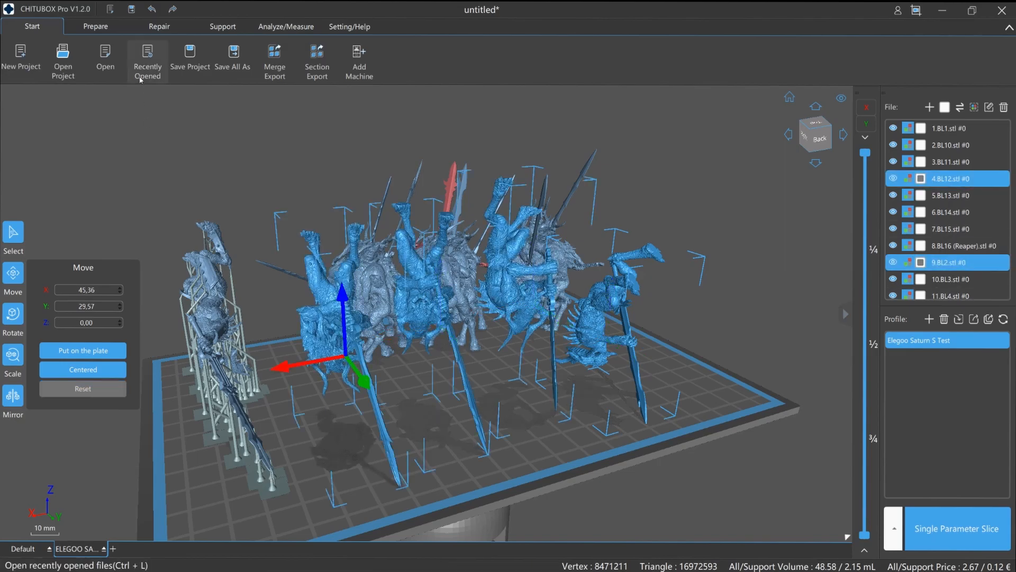
left_click(96, 26)
left_click(318, 59)
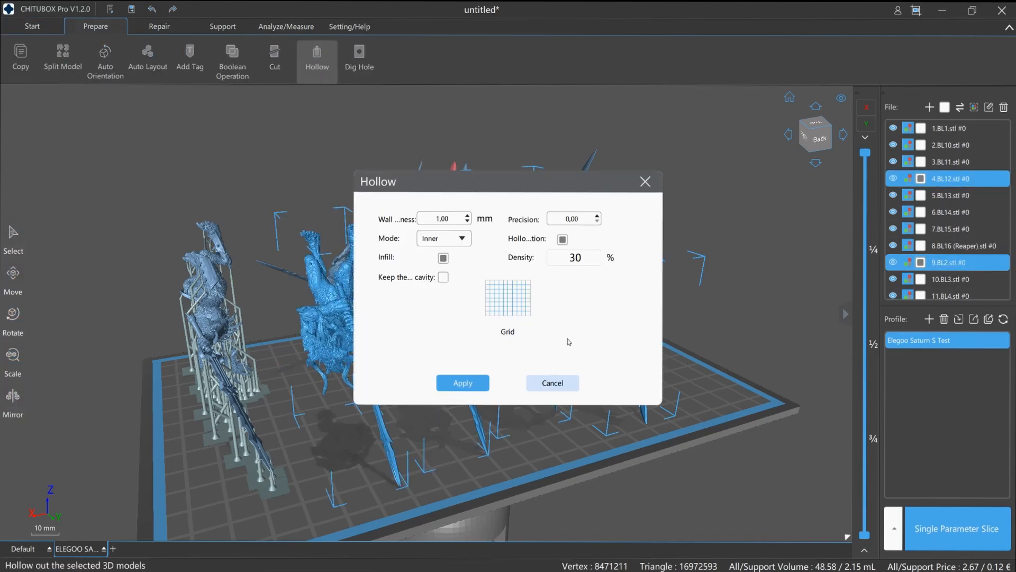
left_click(463, 383)
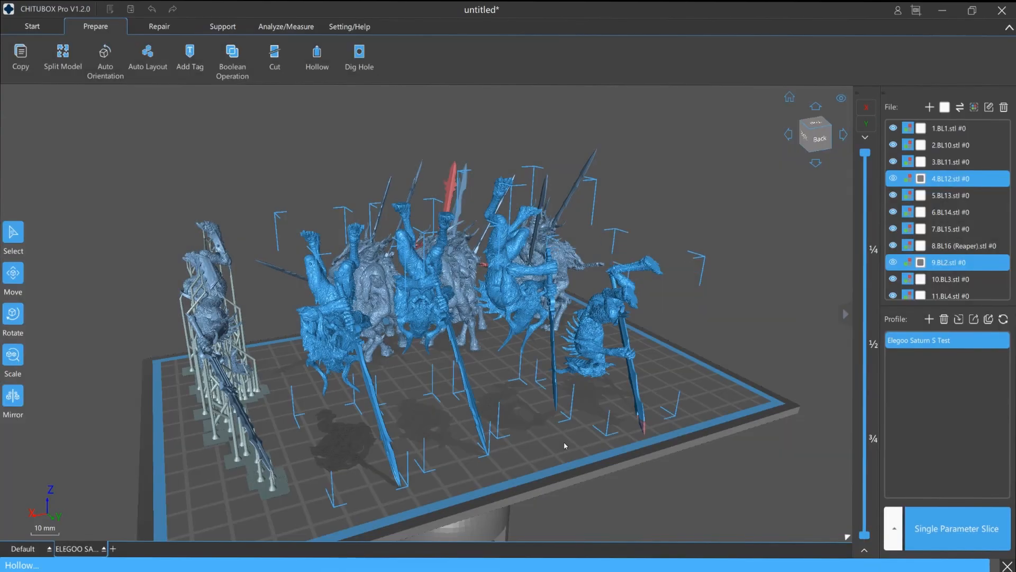
- Examine the cross-sections of the hollowed rear-row models layer by layer, from their raised feet down towards the plate
key("Down")
right_click_drag(571, 444, 588, 469)
key("Down")
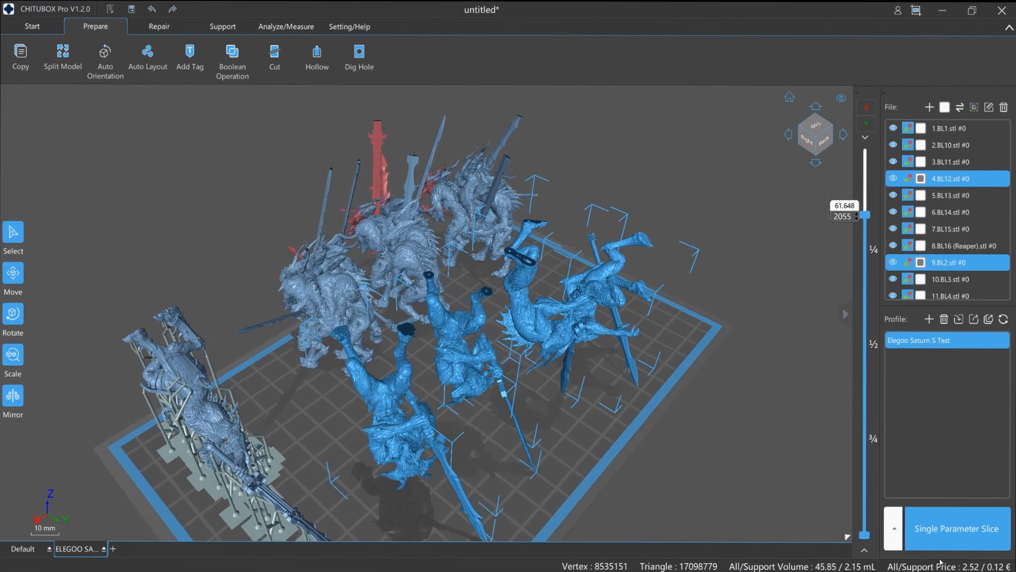
key("Down")
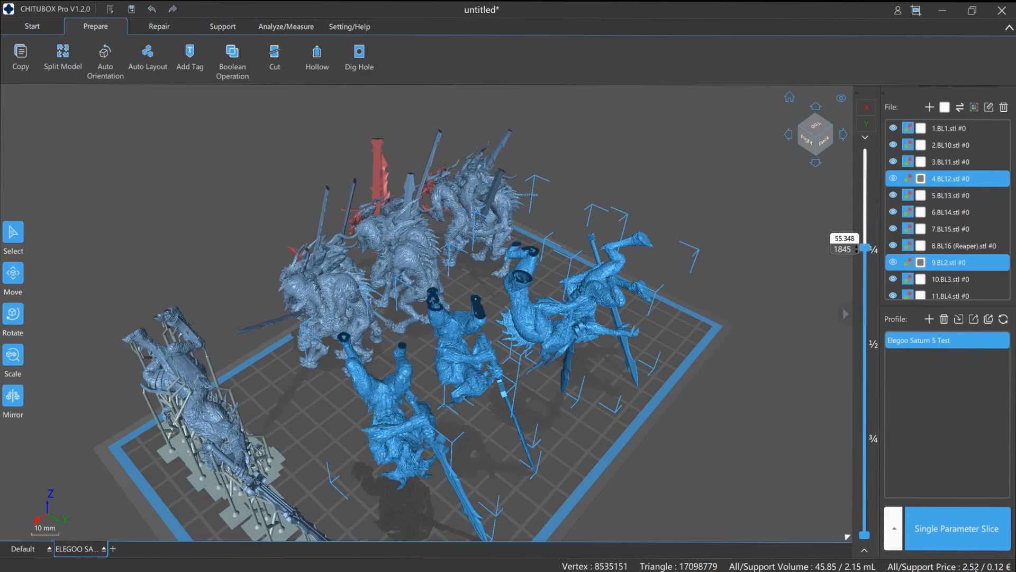
key("Down")
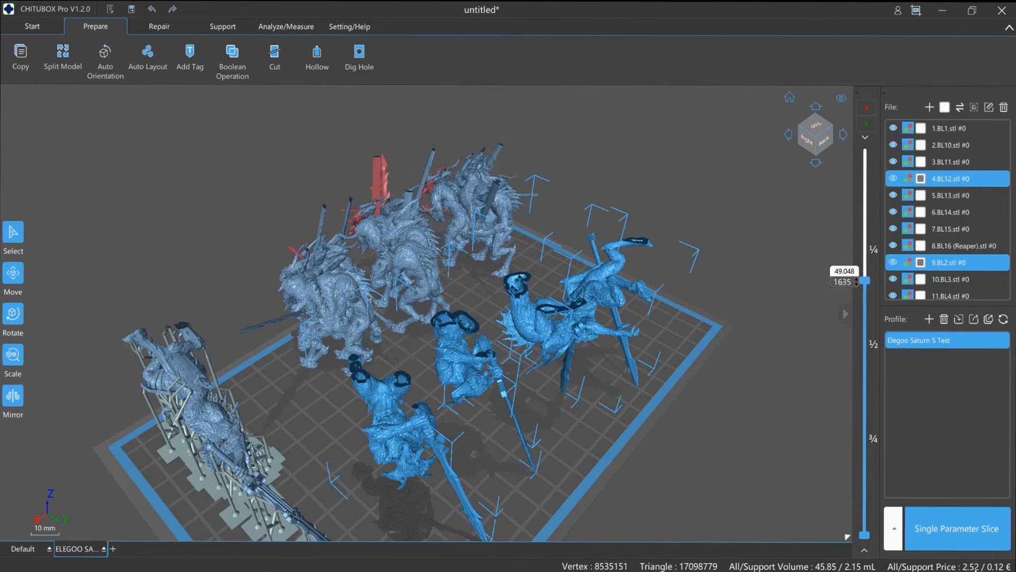
key("Down")
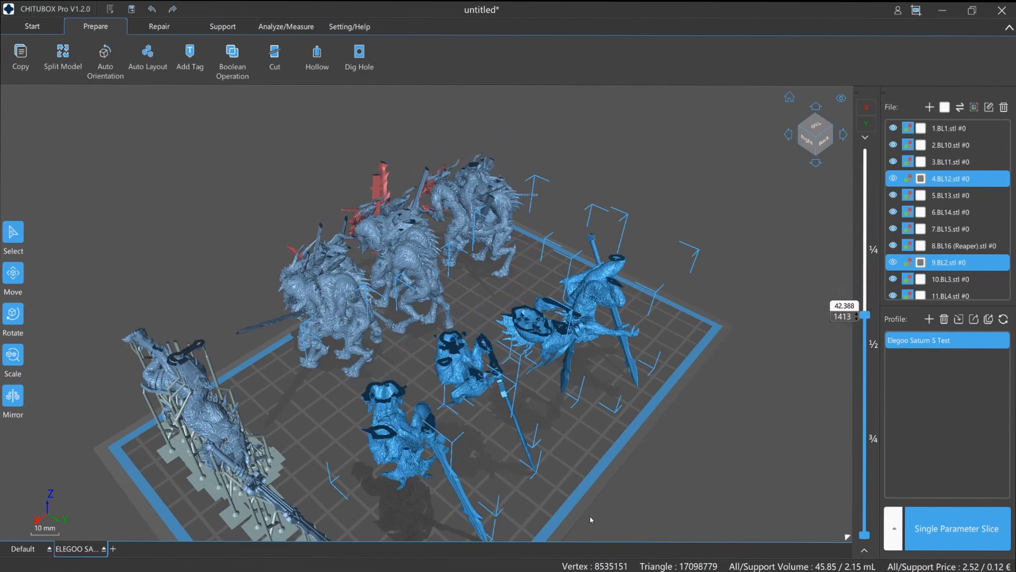
key("Down")
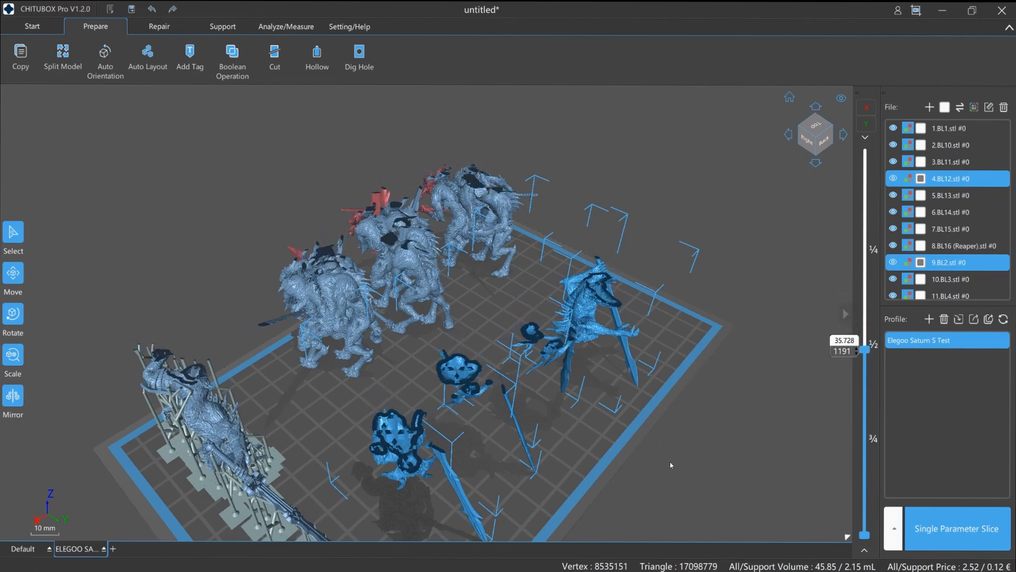
key("Down")
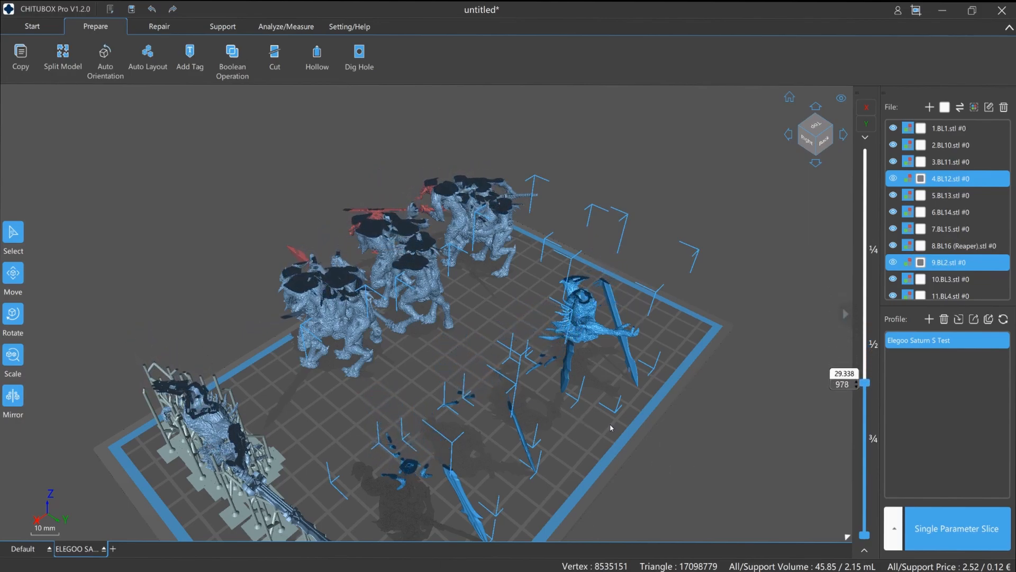
key("Down")
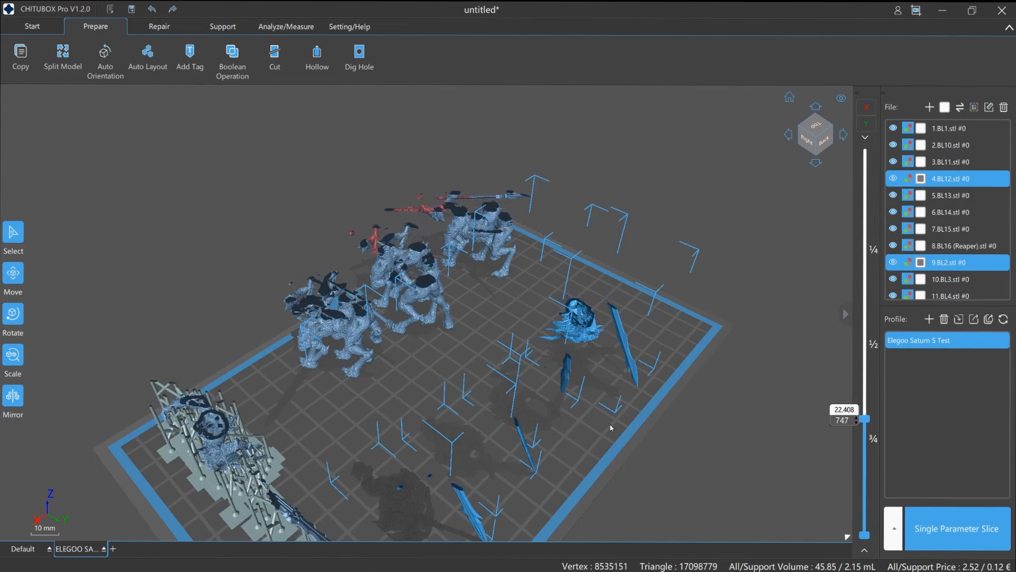
key("Down")
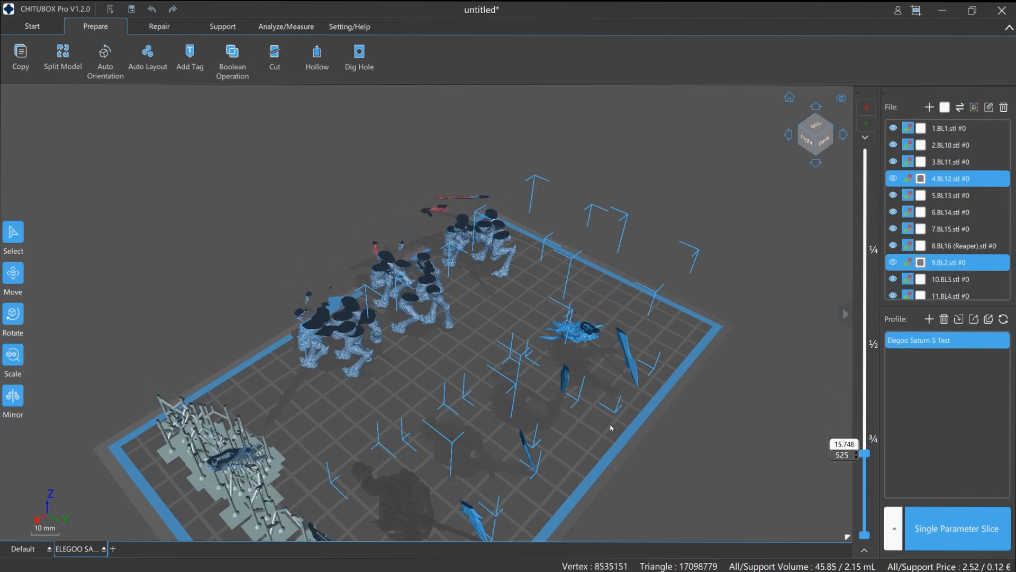
key("Down")
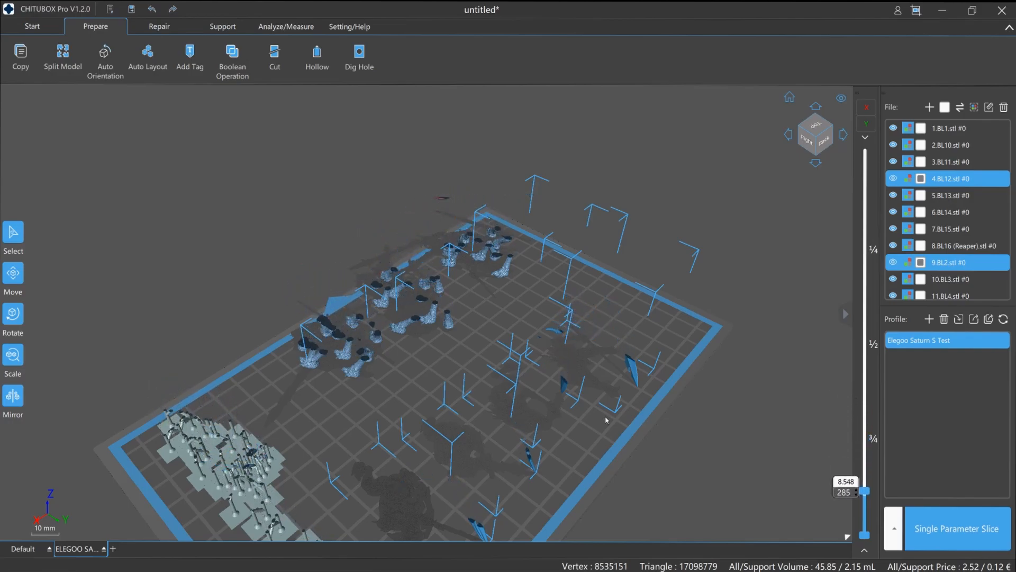
key("Down")
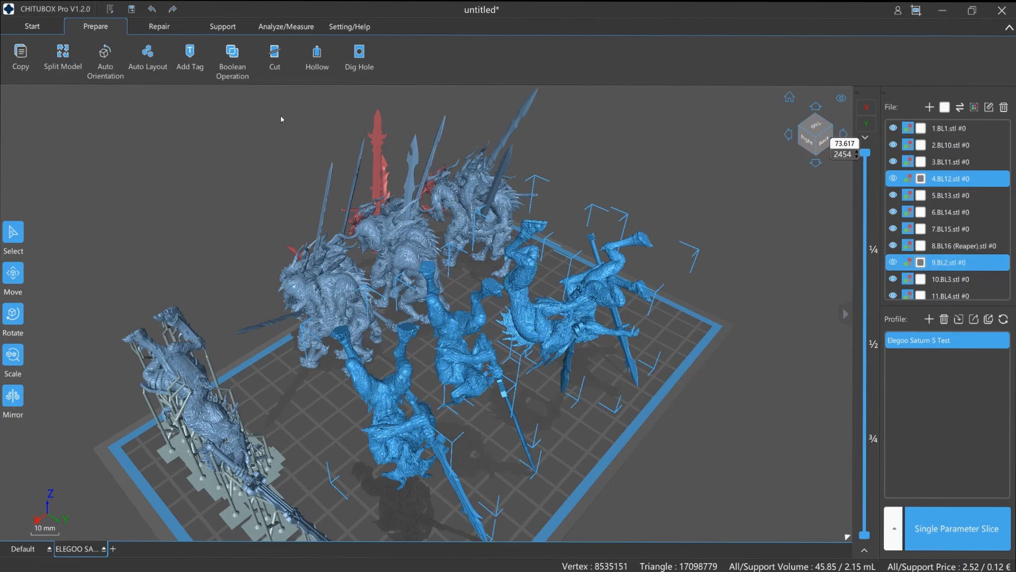
- Generate automatic Light supports at all locations on the four hollowed rear-row models and check them up close
left_click(221, 26)
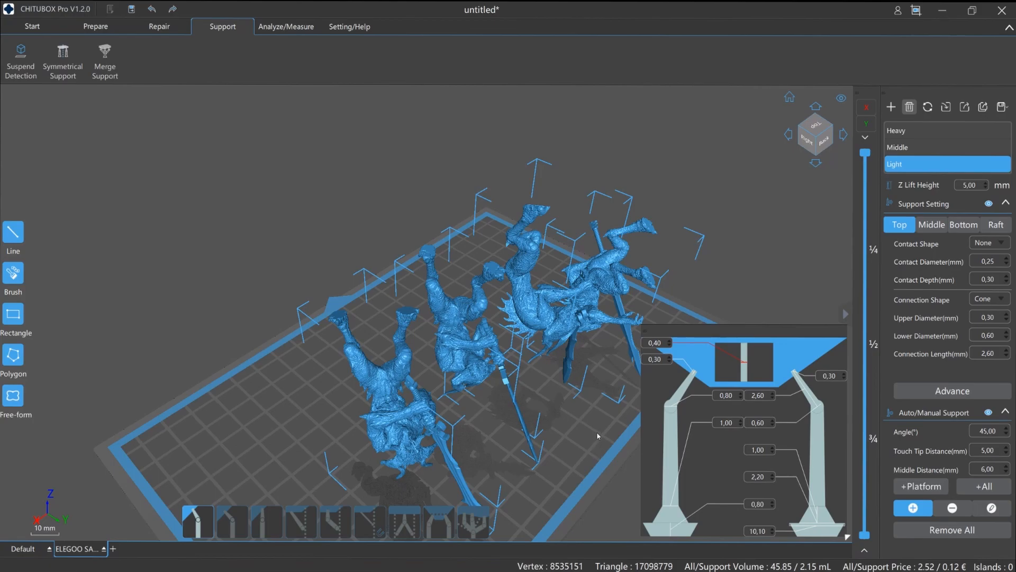
left_click(986, 487)
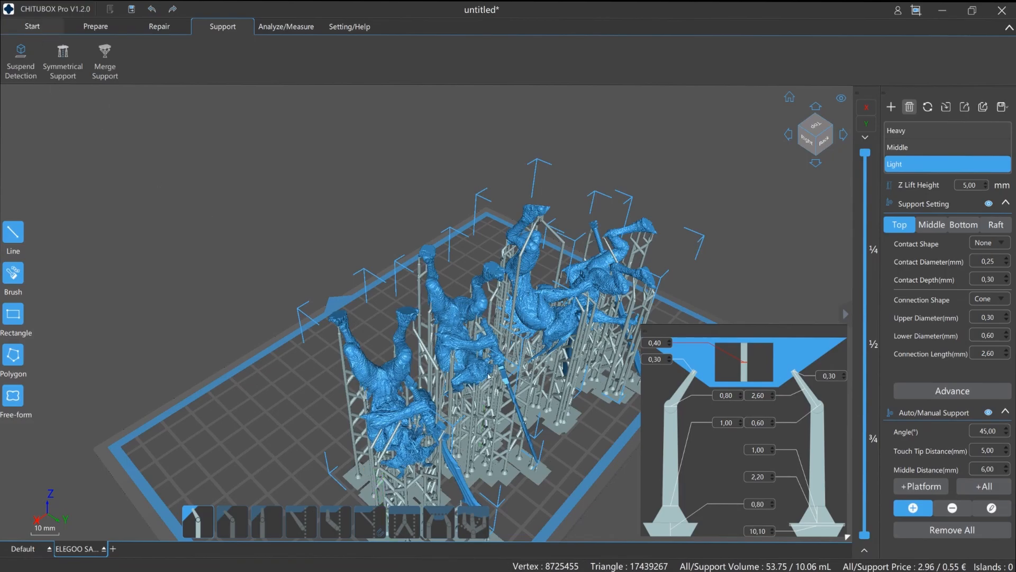
right_click_drag(704, 450, 611, 379)
right_click_drag(536, 493, 463, 405)
scroll(370, 415, "up", 3)
right_click_drag(372, 414, 439, 413)
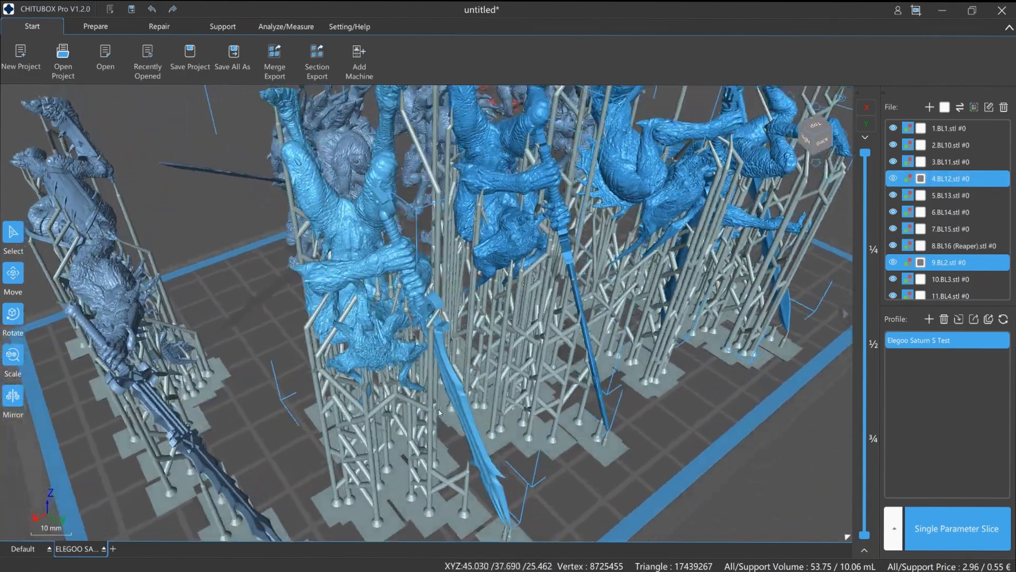
- Shift the four supported models sideways along the rear of the plate and select all models in the file list
scroll(439, 412, "down", 6)
right_click_drag(281, 339, 366, 299)
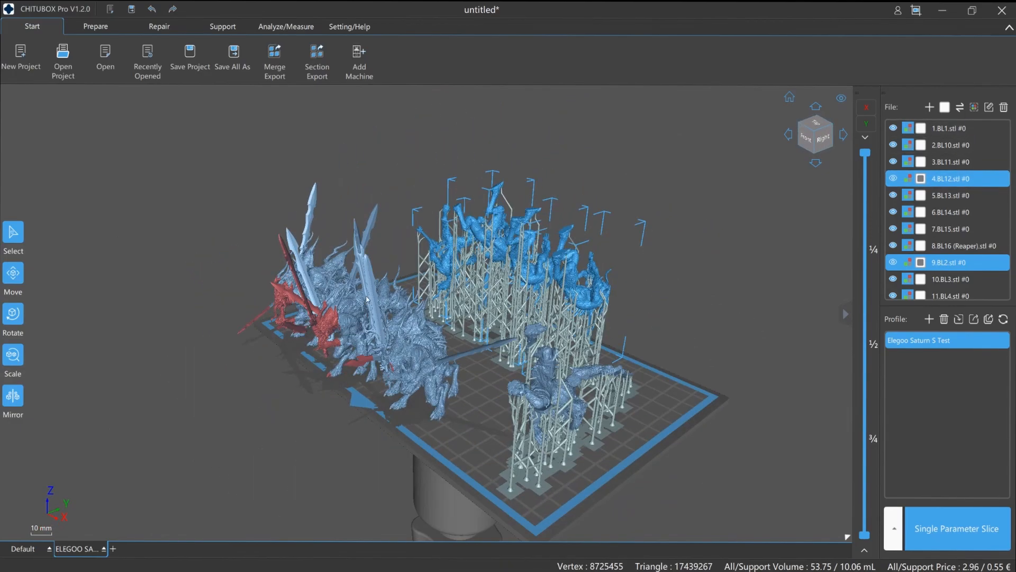
right_click_drag(424, 371, 534, 514)
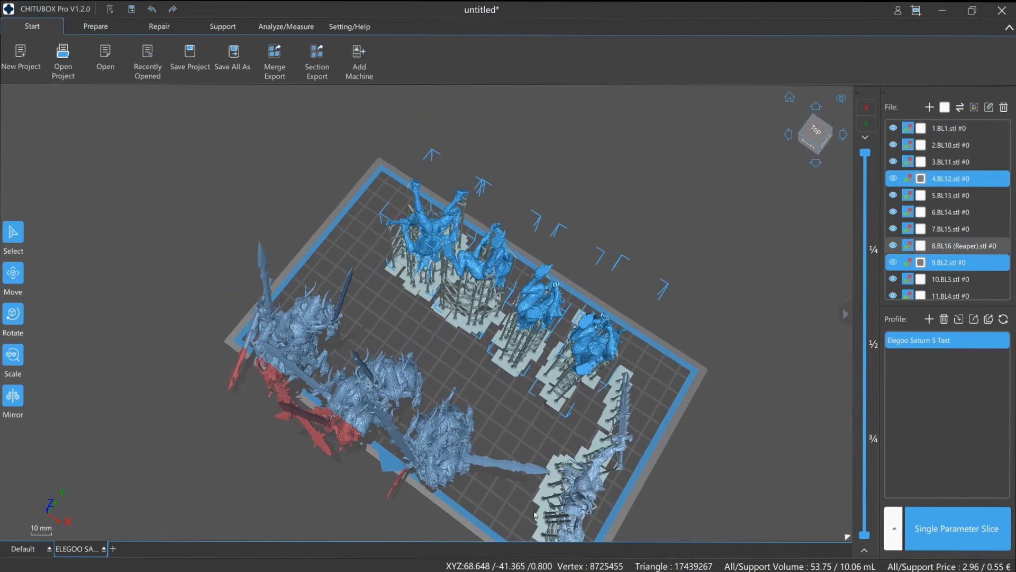
left_click_drag(604, 339, 594, 265)
left_click(946, 107)
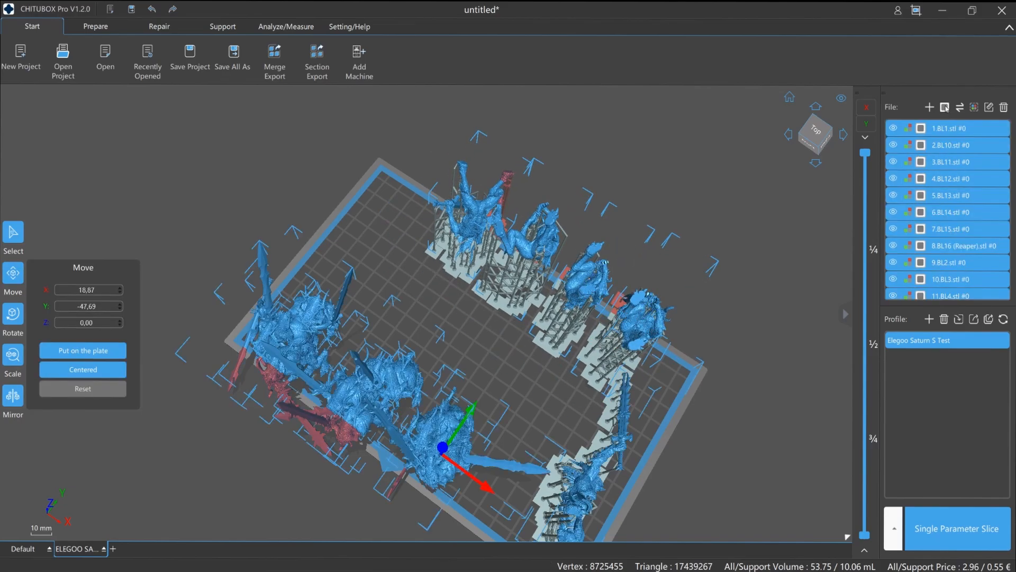
left_click(511, 301)
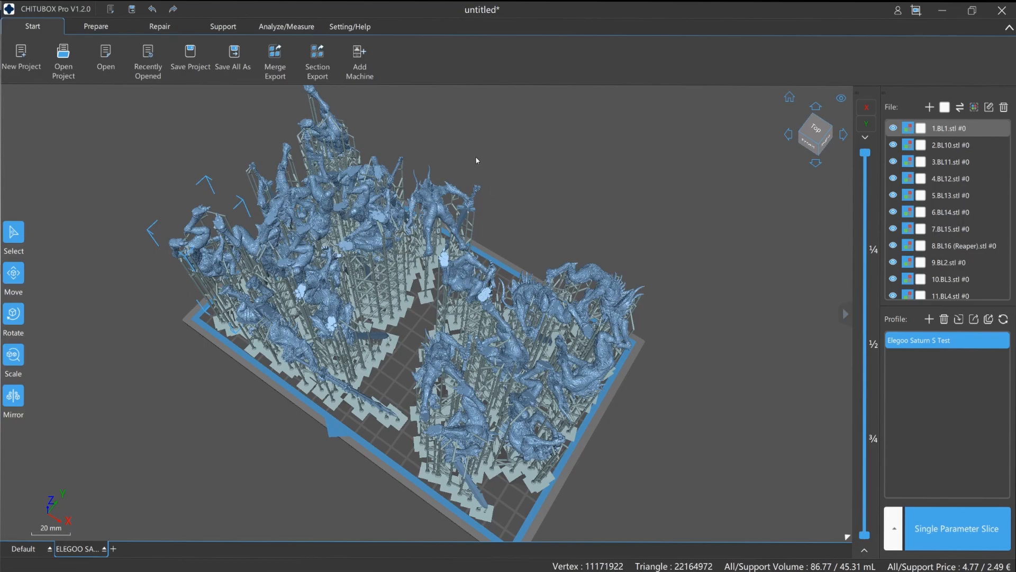
- Examine the fully supported plate from the front and from above, checking model spacing and overhang past the plate edges
scroll(485, 157, "up", 2)
right_click_drag(485, 158, 655, 174)
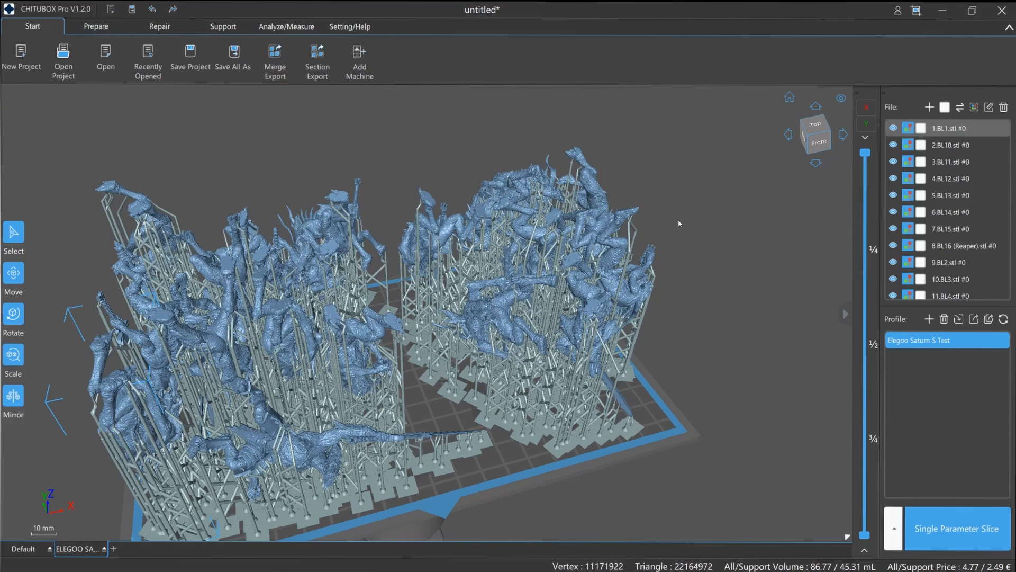
right_click_drag(659, 211, 663, 240)
middle_click_drag(706, 227, 697, 172)
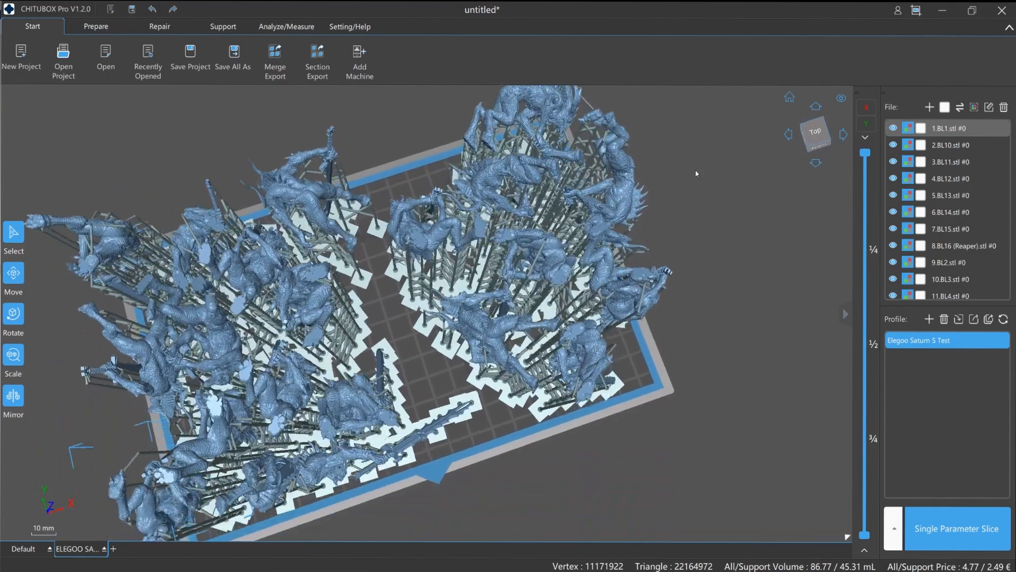
right_click_drag(696, 173, 710, 216)
middle_click_drag(733, 207, 782, 188)
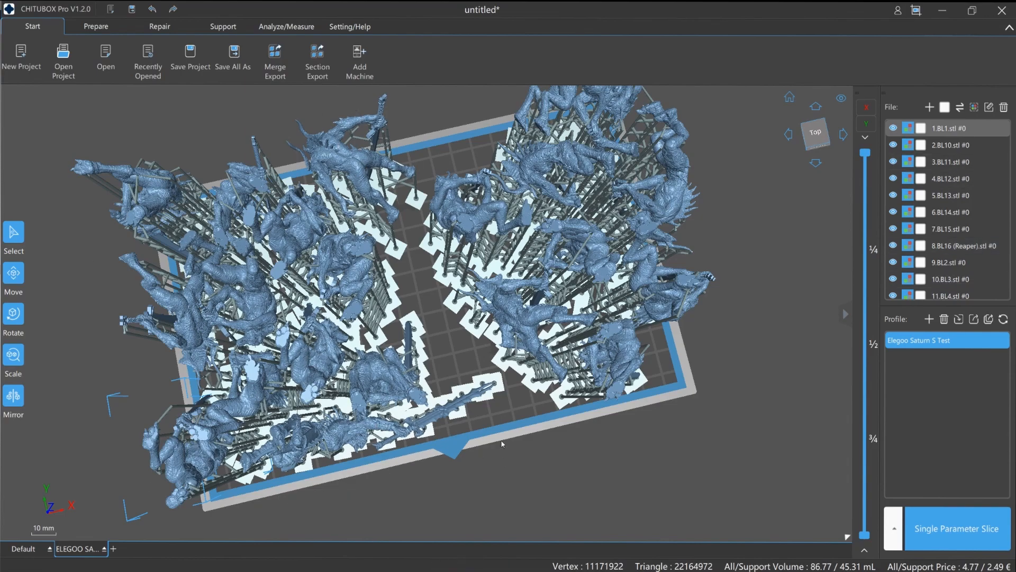
right_click_drag(523, 433, 739, 469)
middle_click_drag(567, 412, 568, 444)
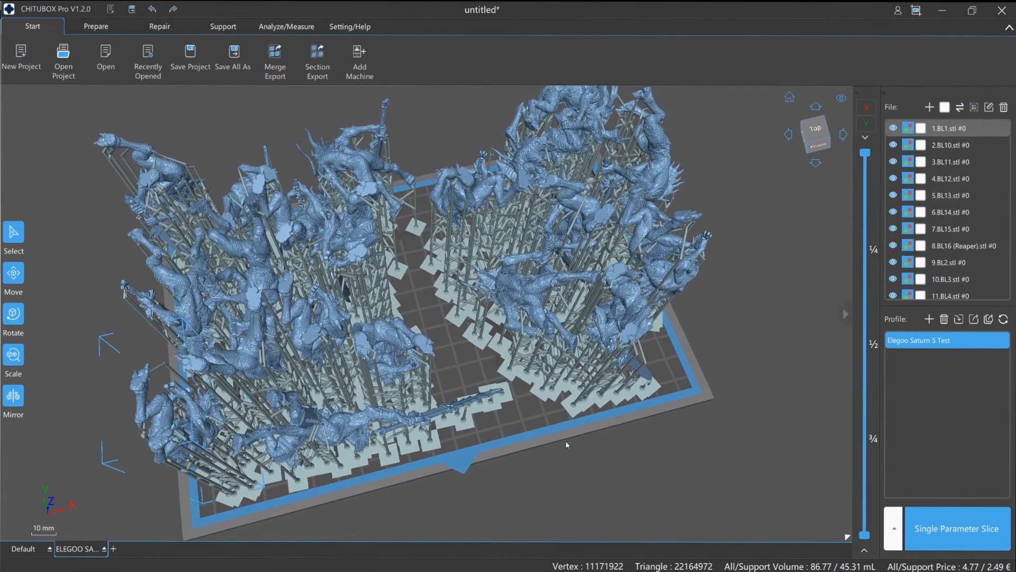
- Slice the complete plate using the Elegoo Saturn S Test profile
left_click(974, 537)
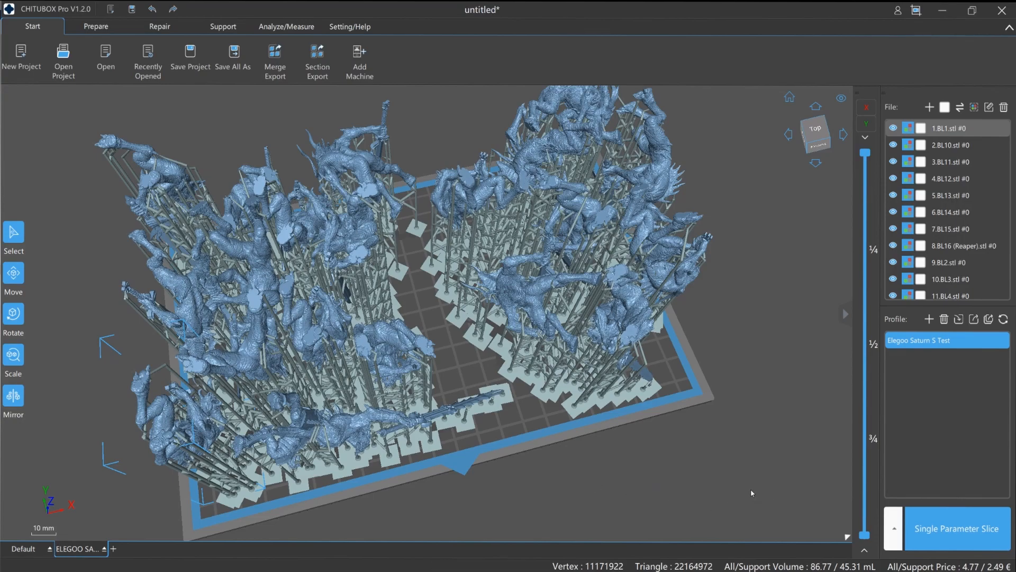
left_click(953, 530)
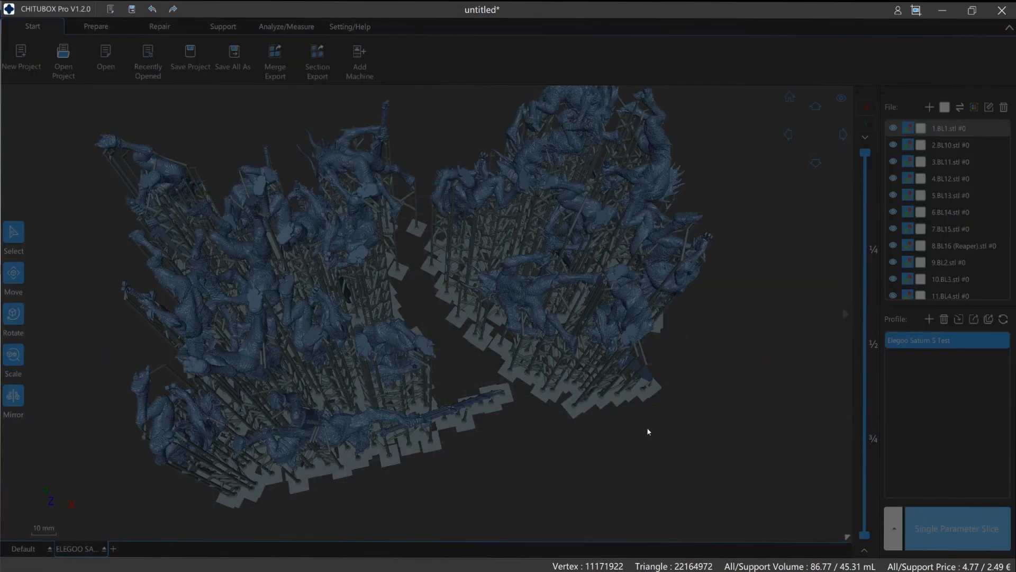